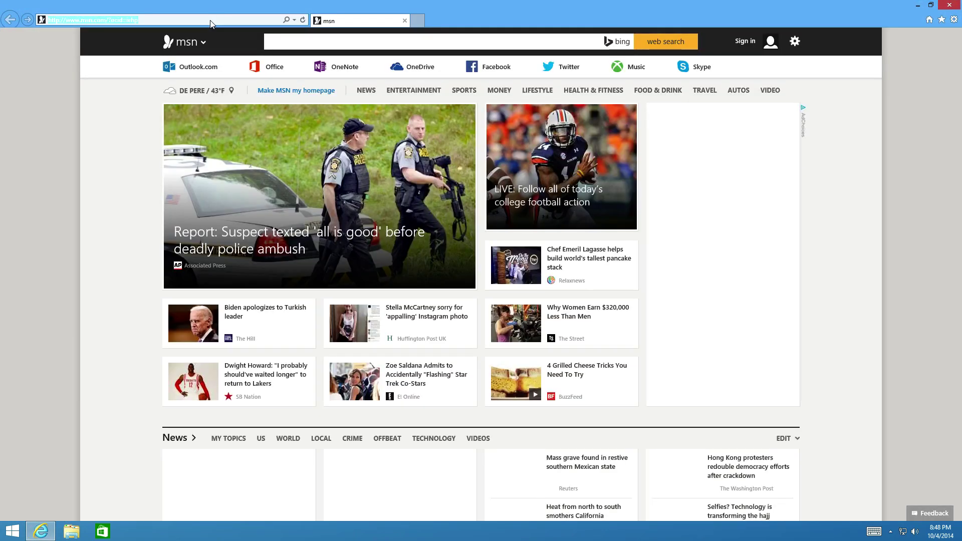
# - Go to the WPS website, open its Windows page, and follow the 2014 Beta link
pyautogui.click(210, 22)
pyautogui.write('wps.com/')
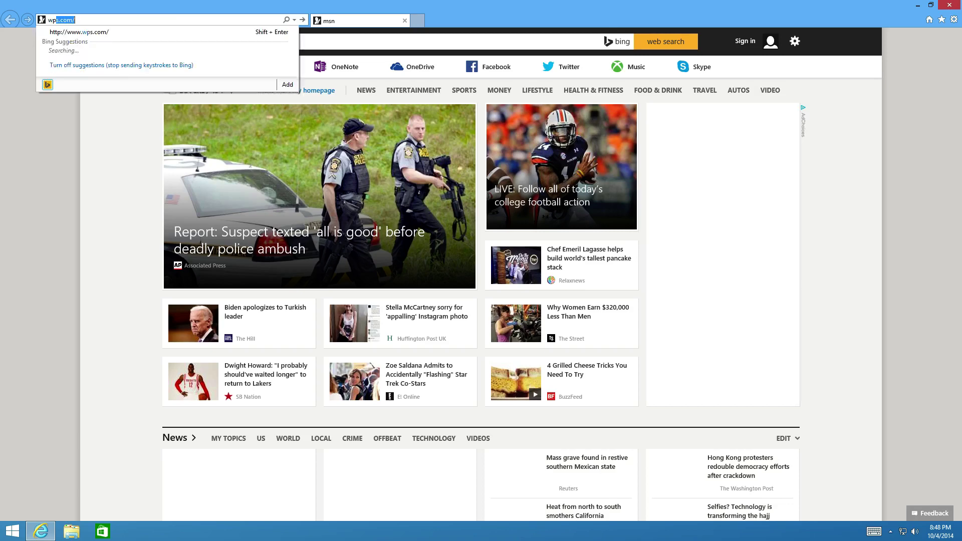
pyautogui.hotkey('ctrl', 'Return')
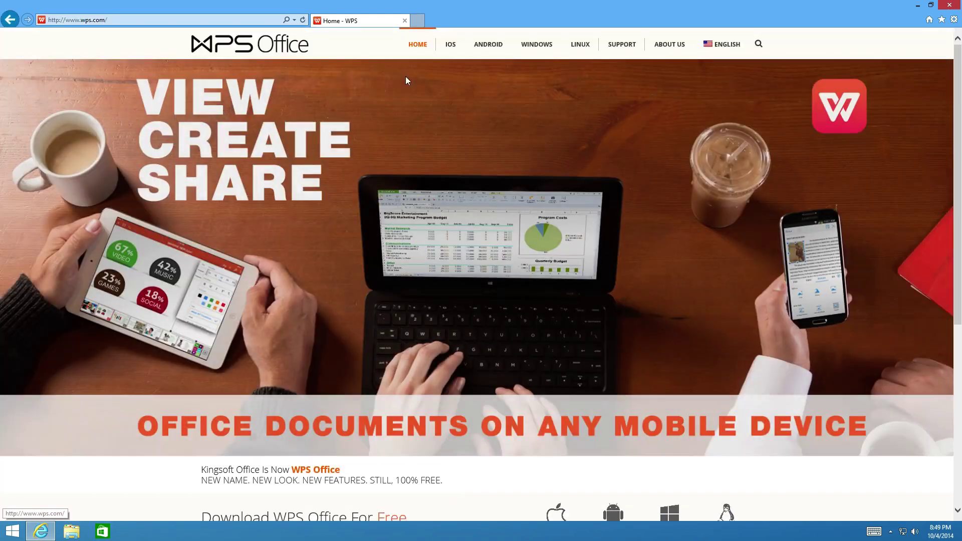
pyautogui.click(535, 48)
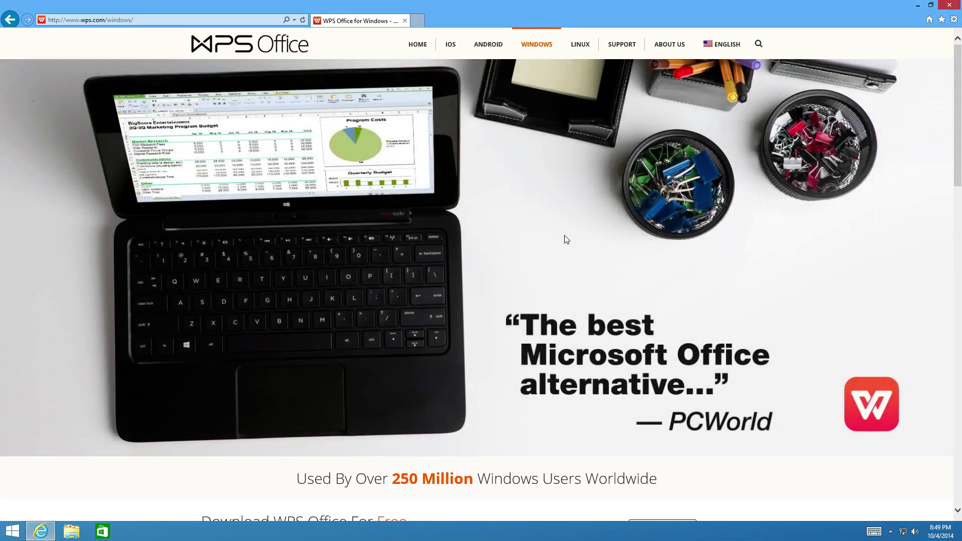
pyautogui.scroll(-5, 567, 238)
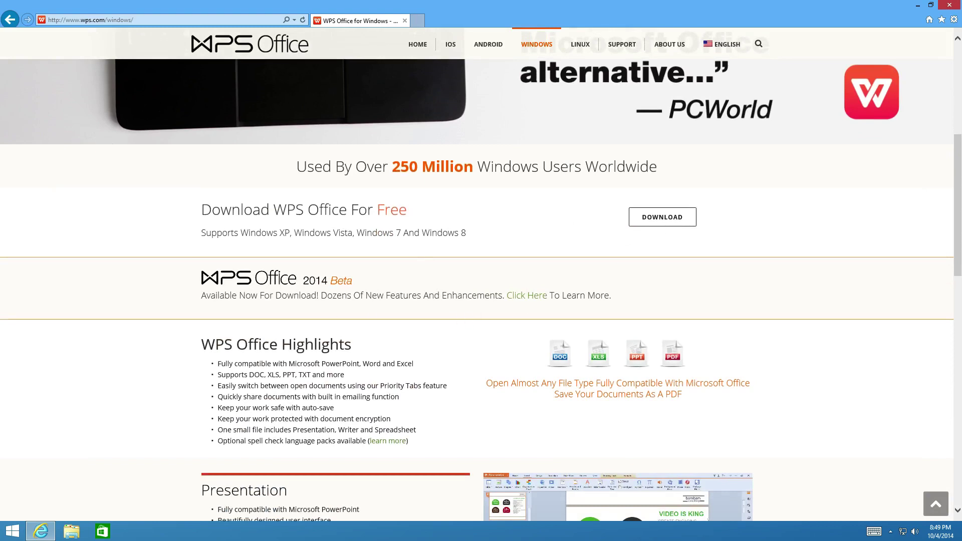
pyautogui.click(526, 295)
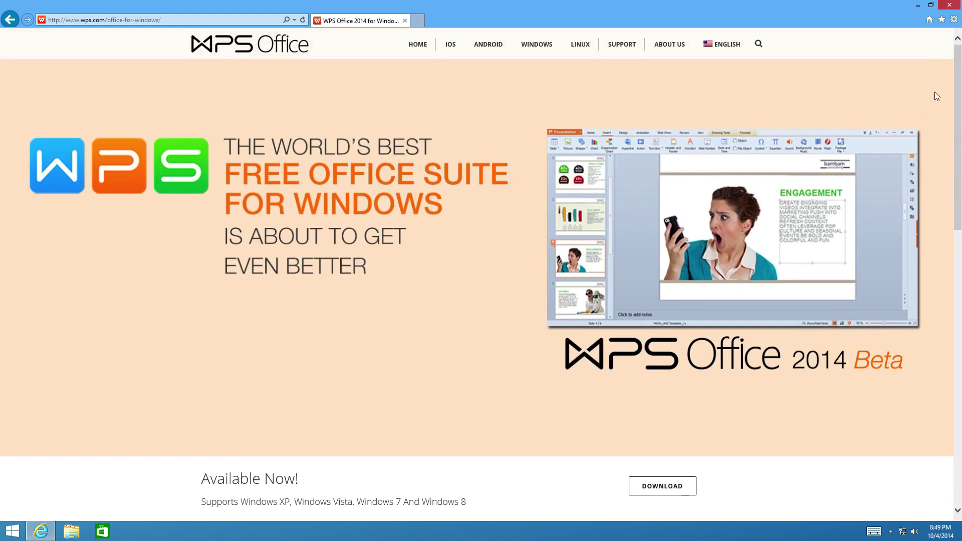
# - Close Internet Explorer and run the downloaded wps_office installer, allowing it to make changes
pyautogui.click(957, 6)
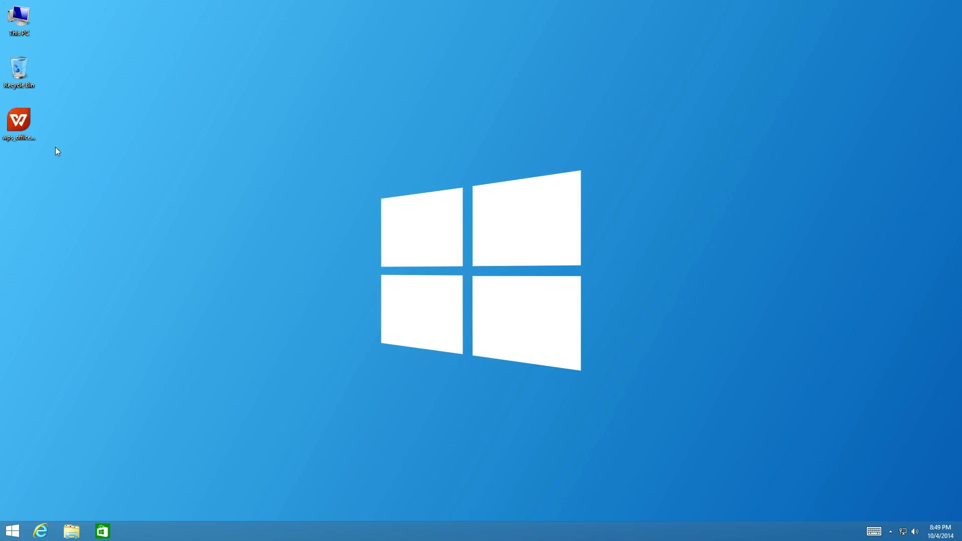
pyautogui.moveTo(247, 98); pyautogui.dragTo(758, 453)
pyautogui.rightClick(28, 127)
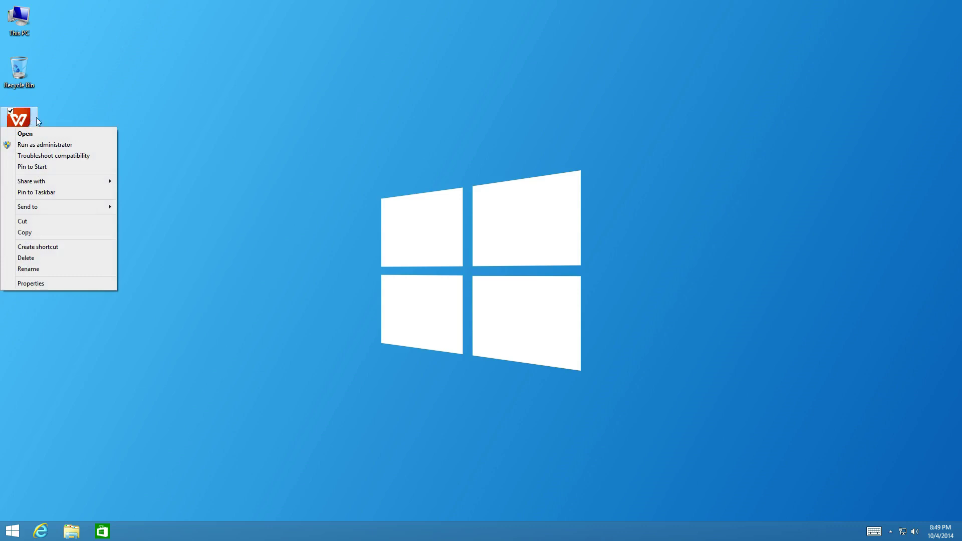
pyautogui.click(27, 122)
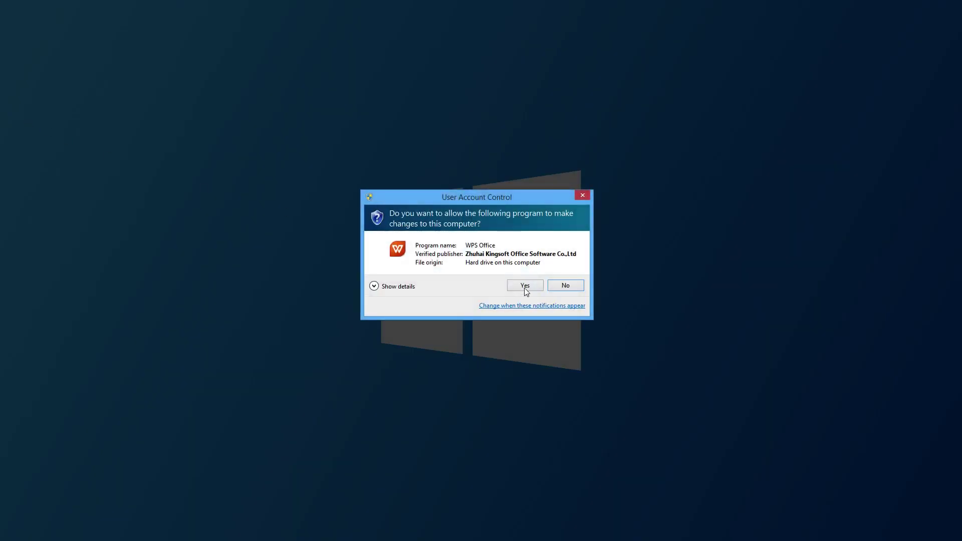
pyautogui.click(525, 287)
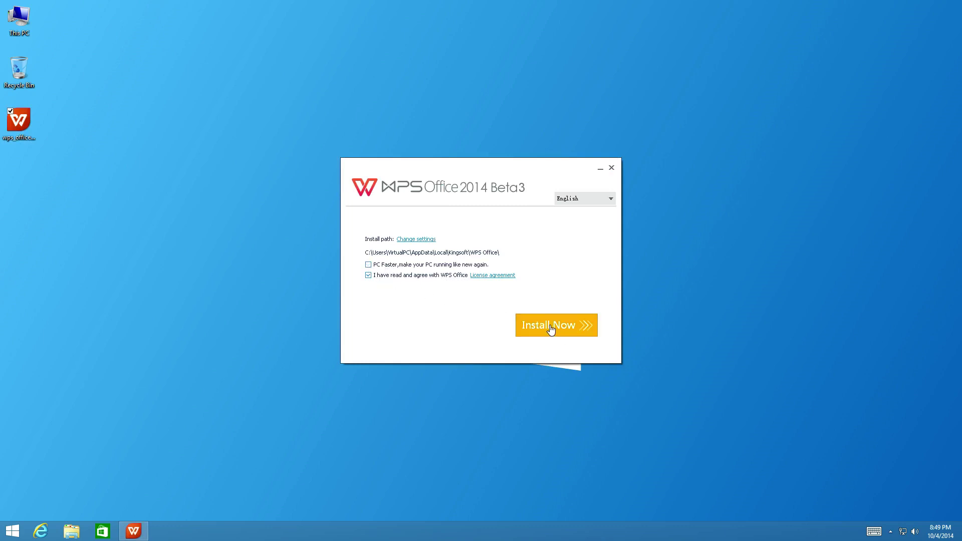
# - Install WPS Office 2014 Beta3 to the default path and let the installation finish
pyautogui.click(552, 329)
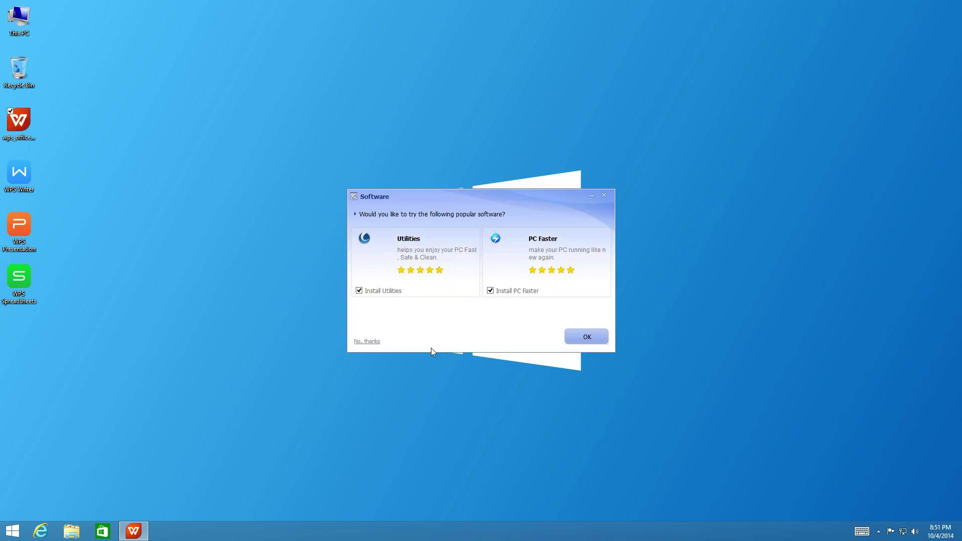
# - Decline the bundled extra software and let Writer open on the Online Templates gallery
pyautogui.click(366, 342)
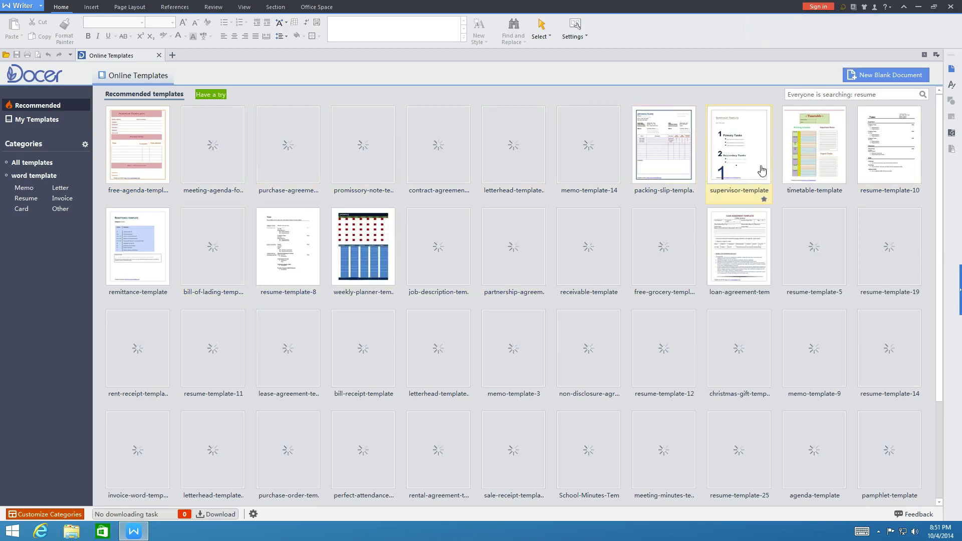
pyautogui.scroll(-3, 797, 246)
pyautogui.scroll(3, 797, 249)
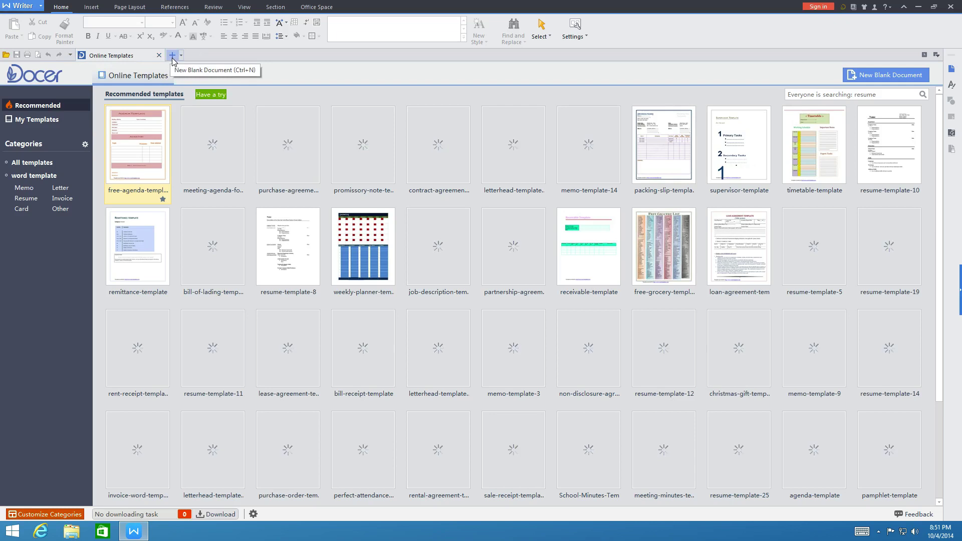
# - Create a new blank Document 1 and close the Online Templates tab
pyautogui.click(171, 57)
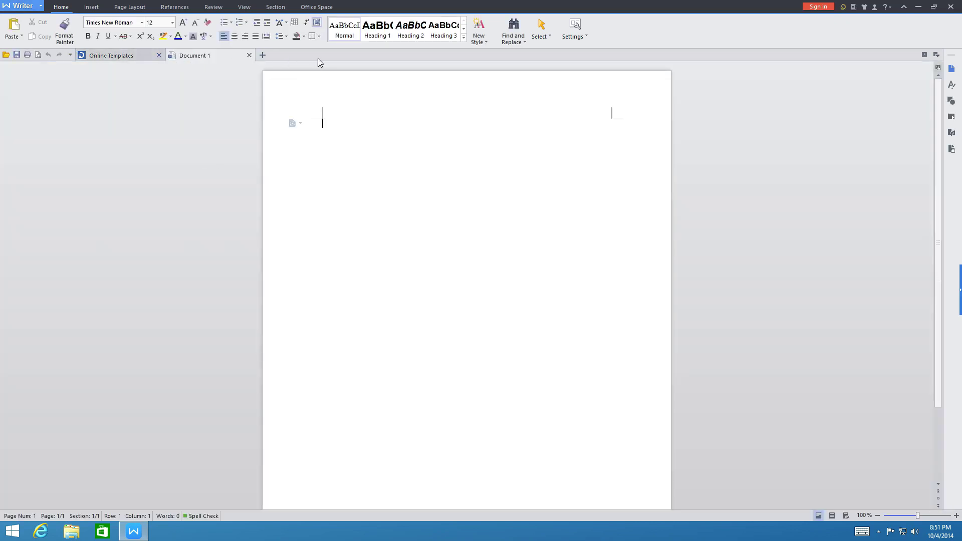
pyautogui.moveTo(267, 56)
pyautogui.click(159, 55)
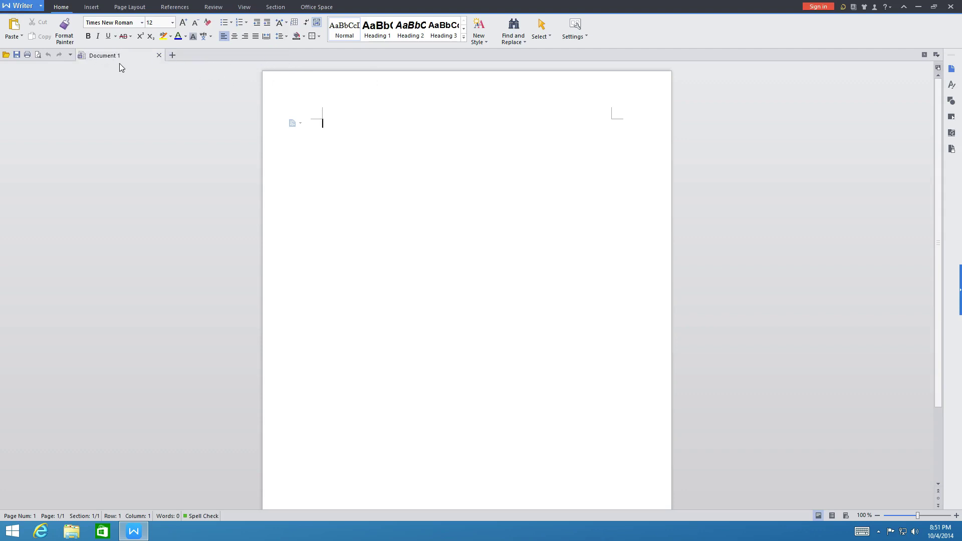
# - Browse the Writer application menu, close it, then bring the menu up again
pyautogui.click(23, 7)
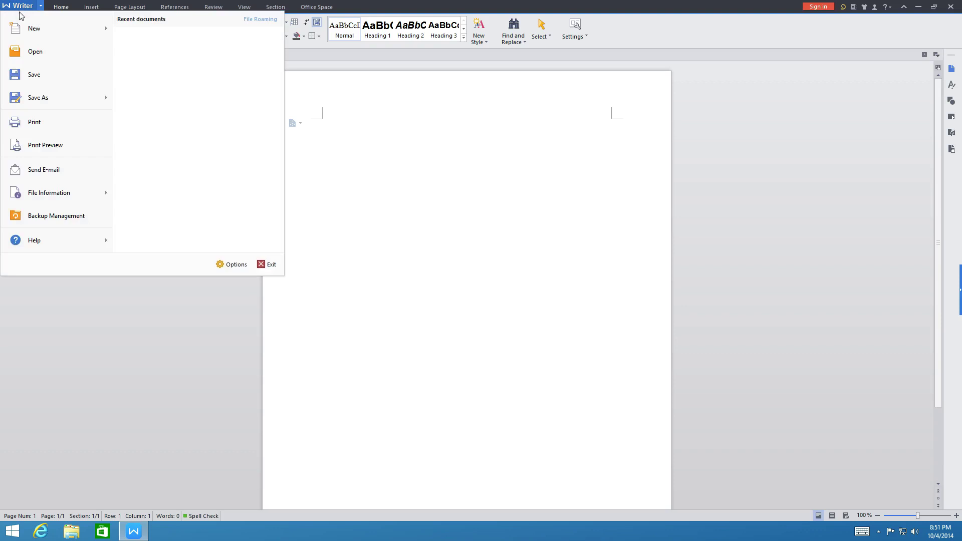
pyautogui.moveTo(35, 233)
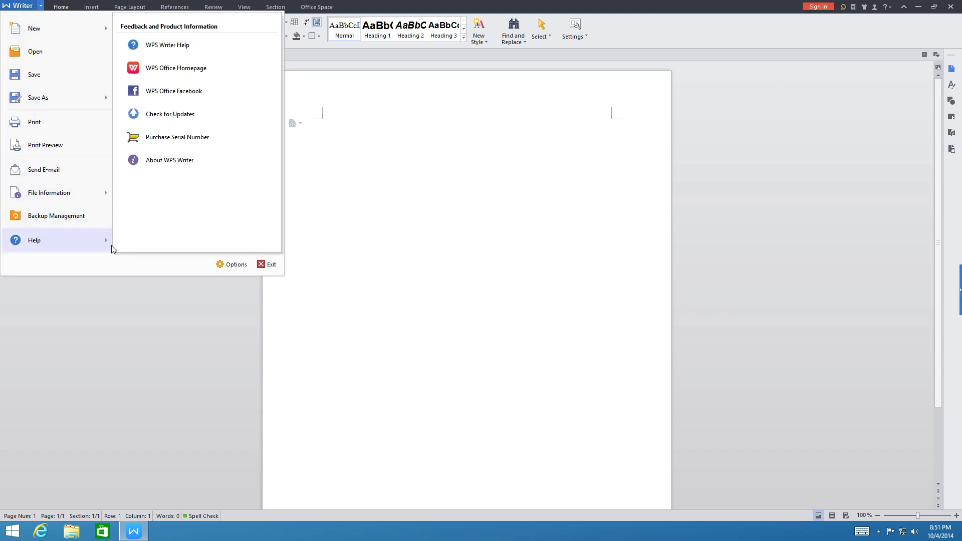
pyautogui.click(539, 15)
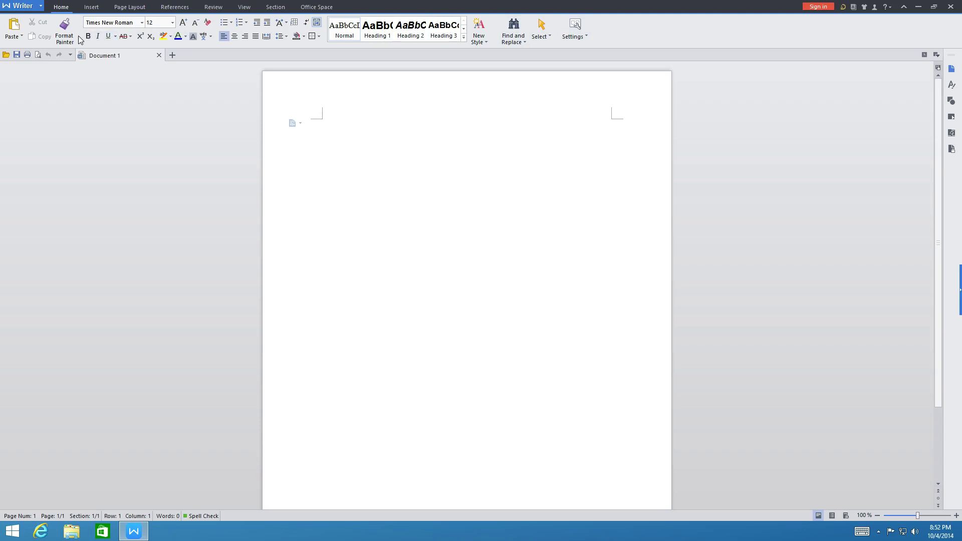
pyautogui.click(21, 7)
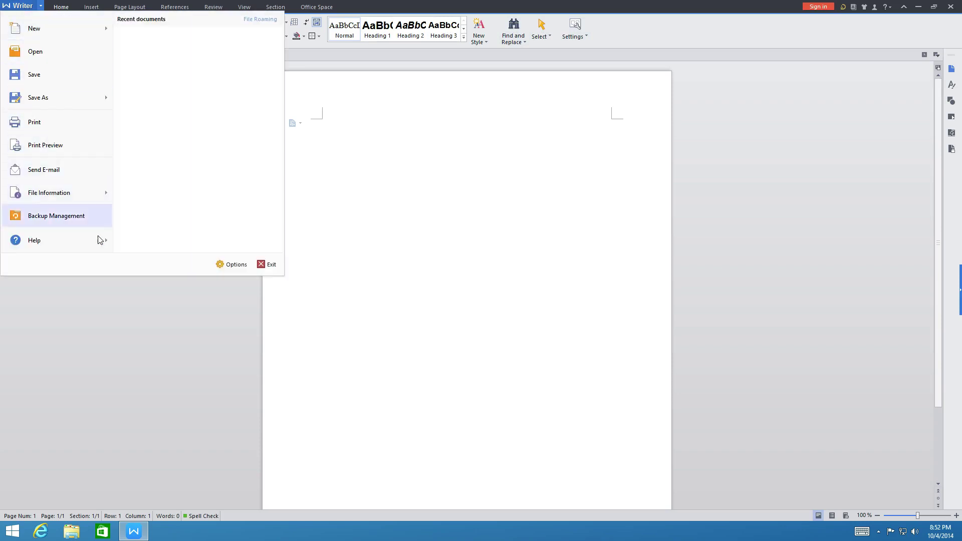
# - In Options > General and Save, make Microsoft Word 2007/2010 Document (*.docx) the default format
pyautogui.click(219, 266)
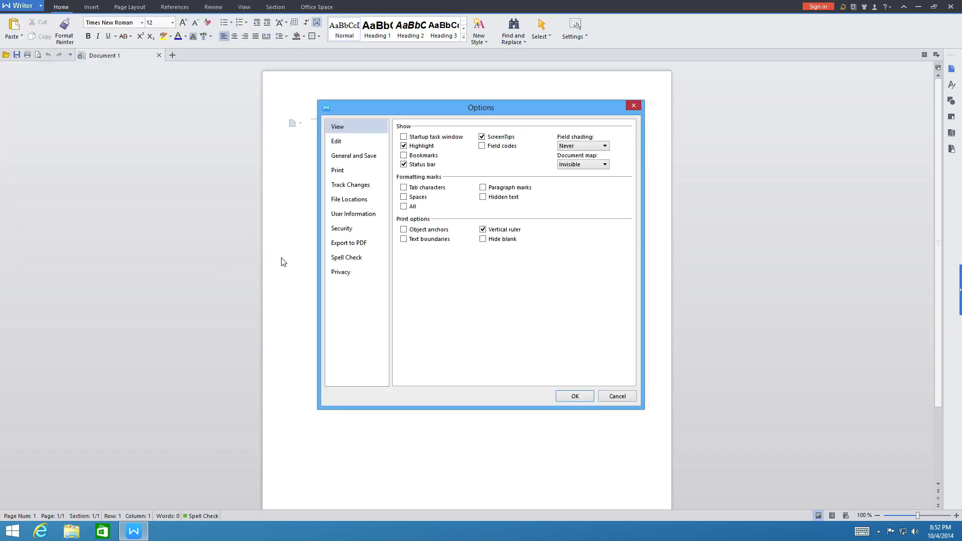
pyautogui.click(344, 157)
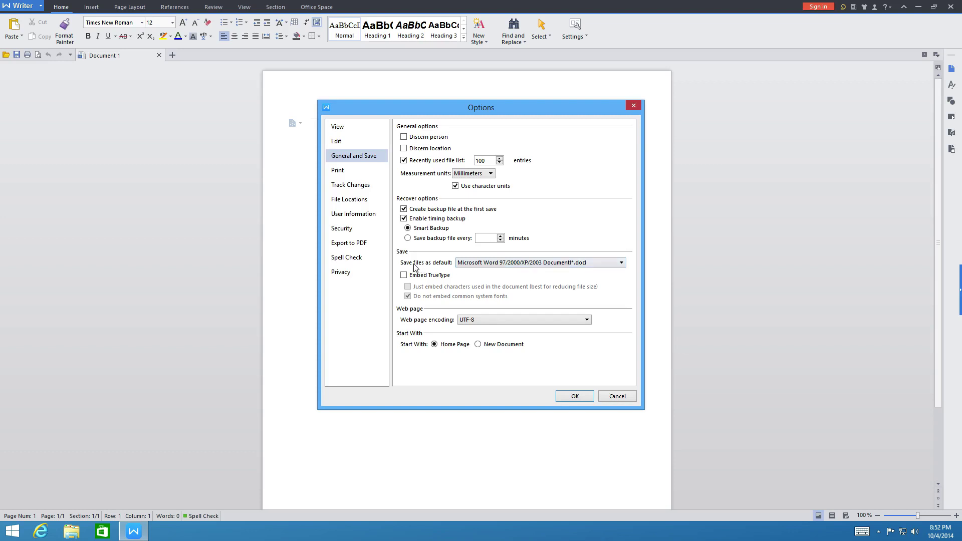
pyautogui.click(478, 264)
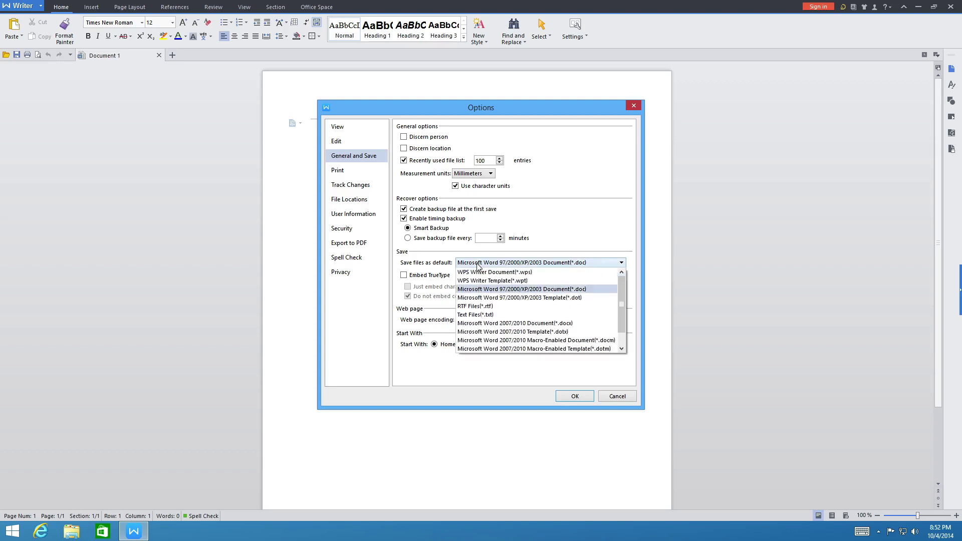
pyautogui.click(518, 324)
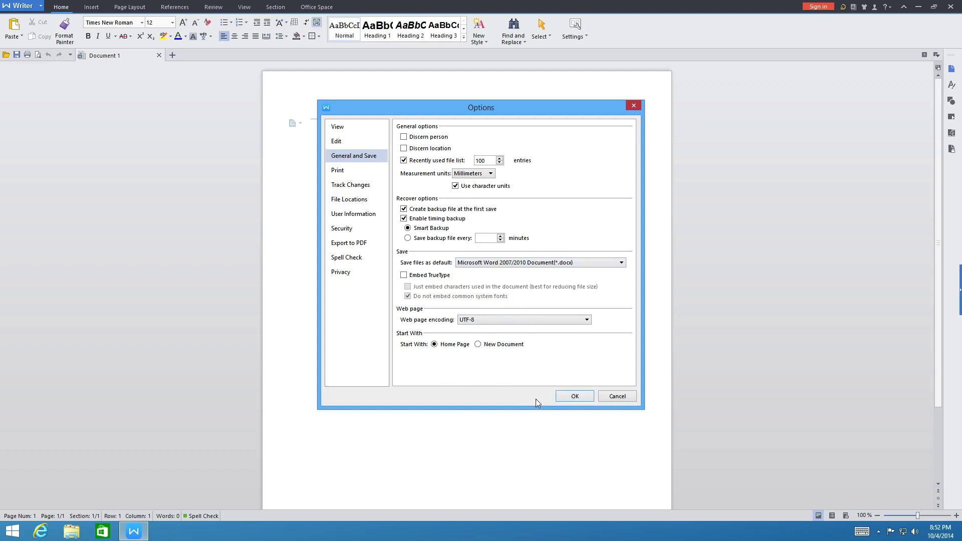
pyautogui.click(569, 397)
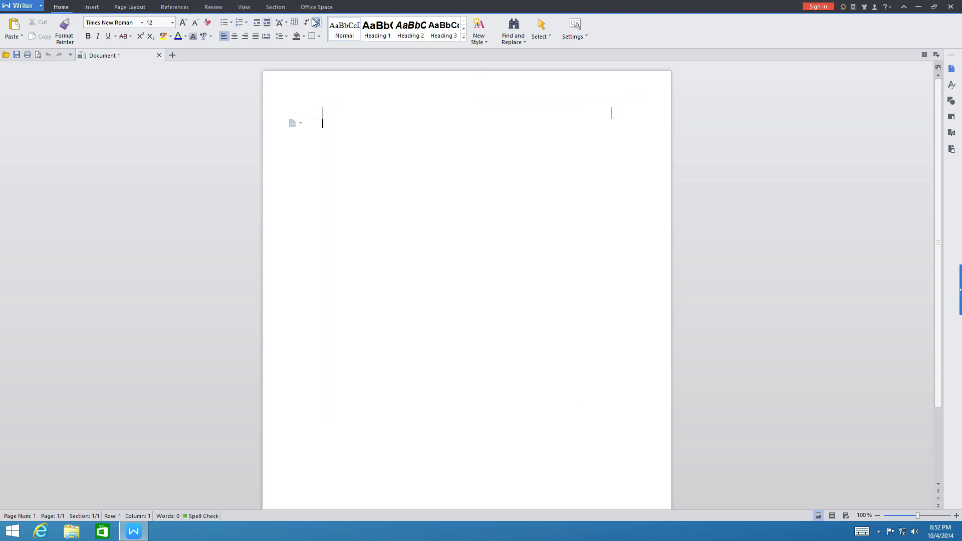
# - Switch the interface skin to 2013 Water Blue, then close Writer
pyautogui.click(864, 7)
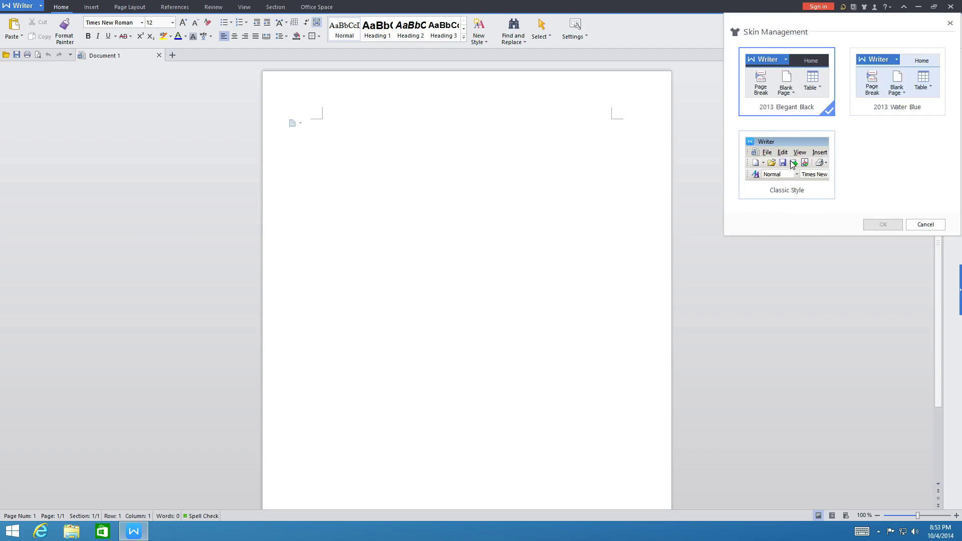
pyautogui.click(901, 90)
pyautogui.click(891, 226)
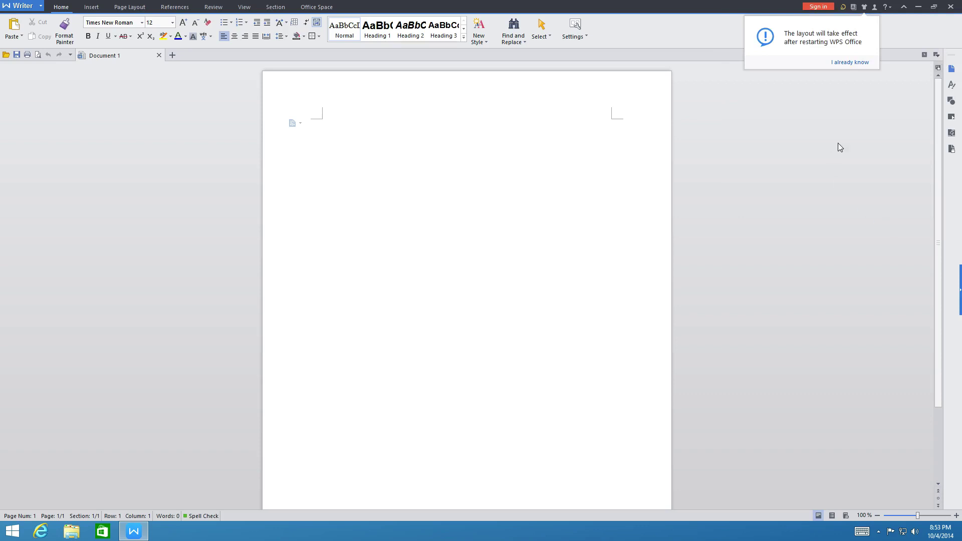
pyautogui.click(952, 6)
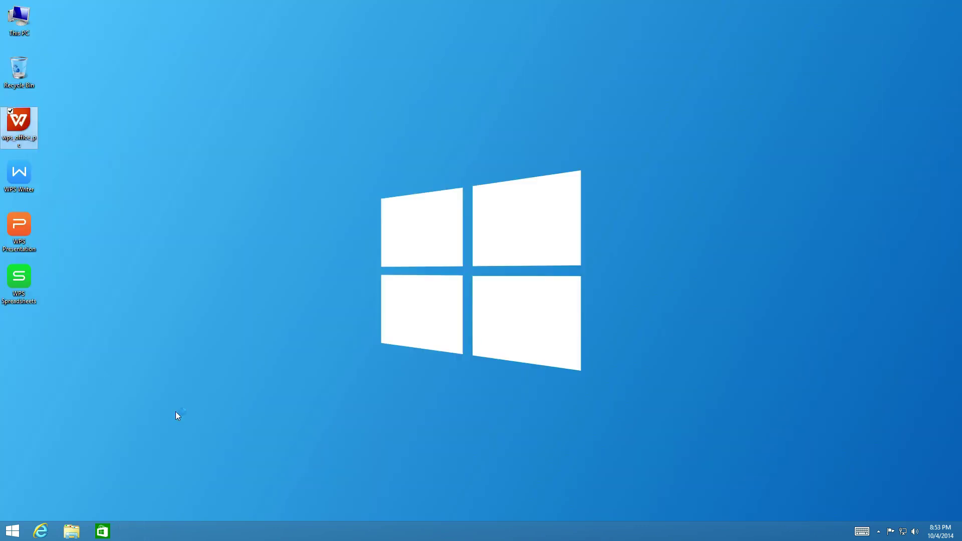
# - Set Writer to start with a New Document instead of the Home Page, then restart it to verify
pyautogui.doubleClick(22, 178)
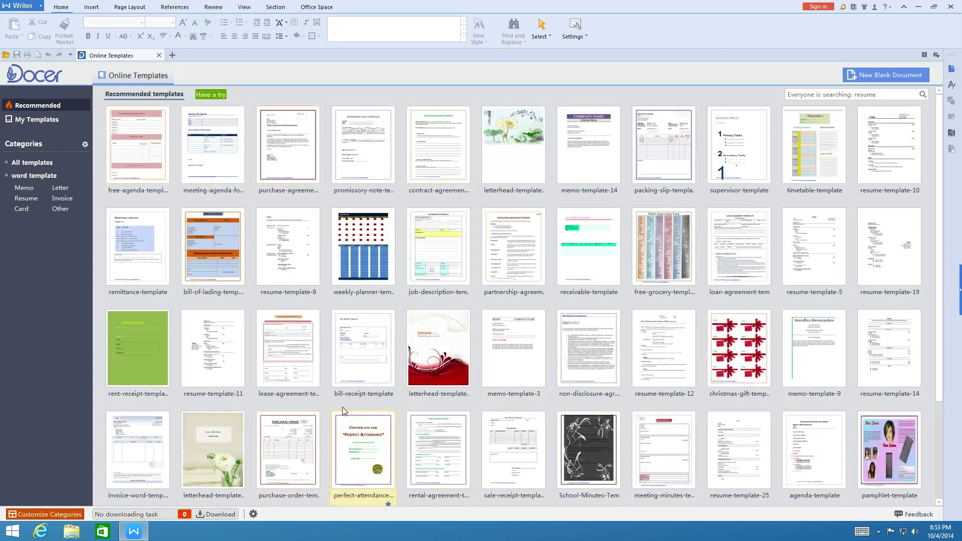
pyautogui.click(21, 7)
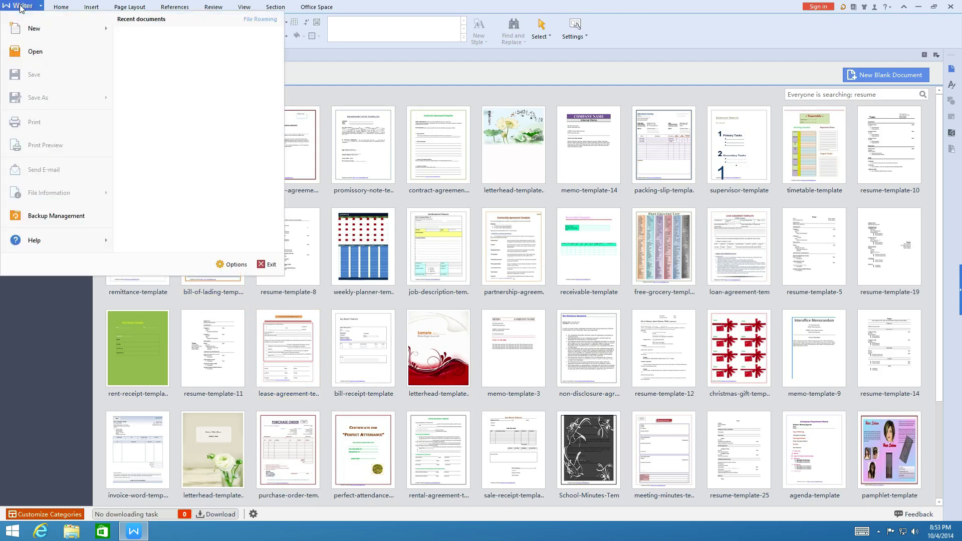
pyautogui.click(231, 264)
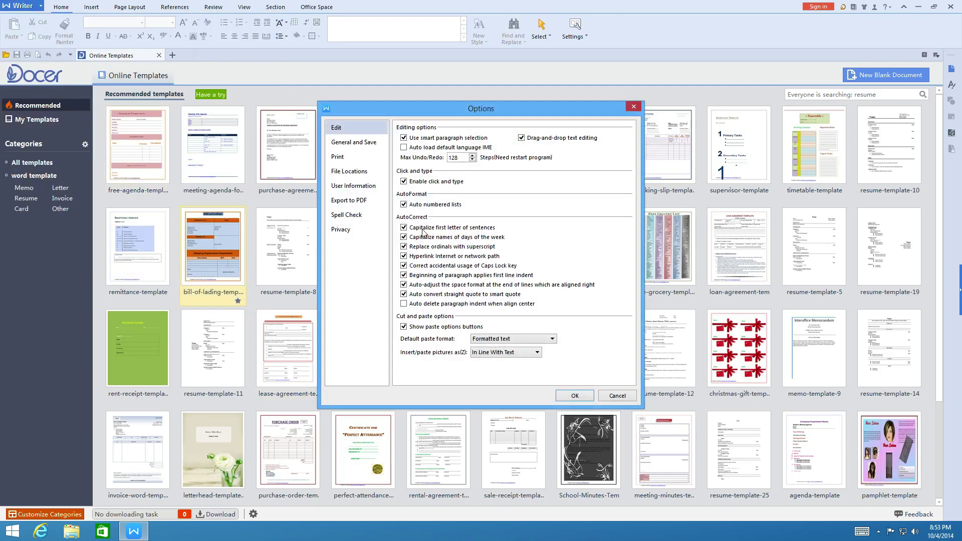
pyautogui.click(351, 143)
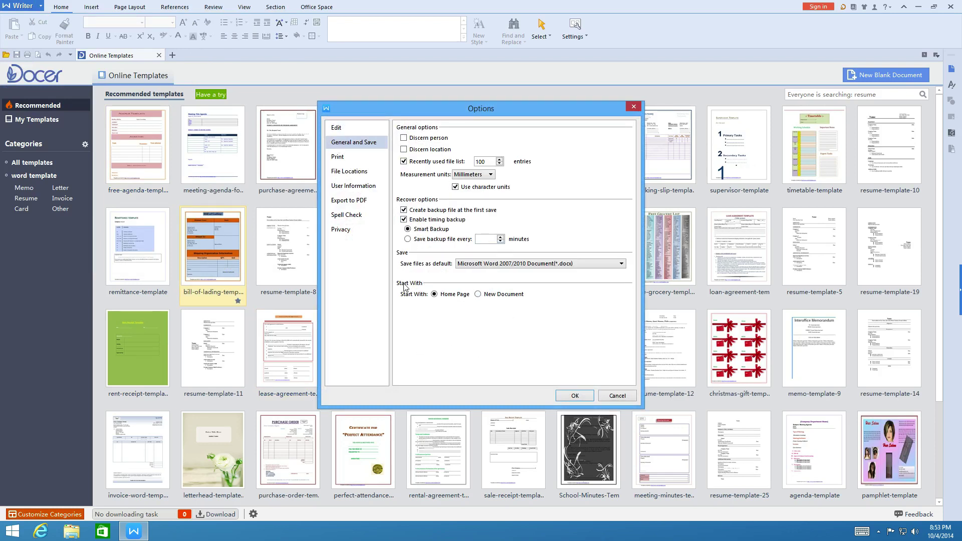
pyautogui.click(479, 295)
pyautogui.click(577, 396)
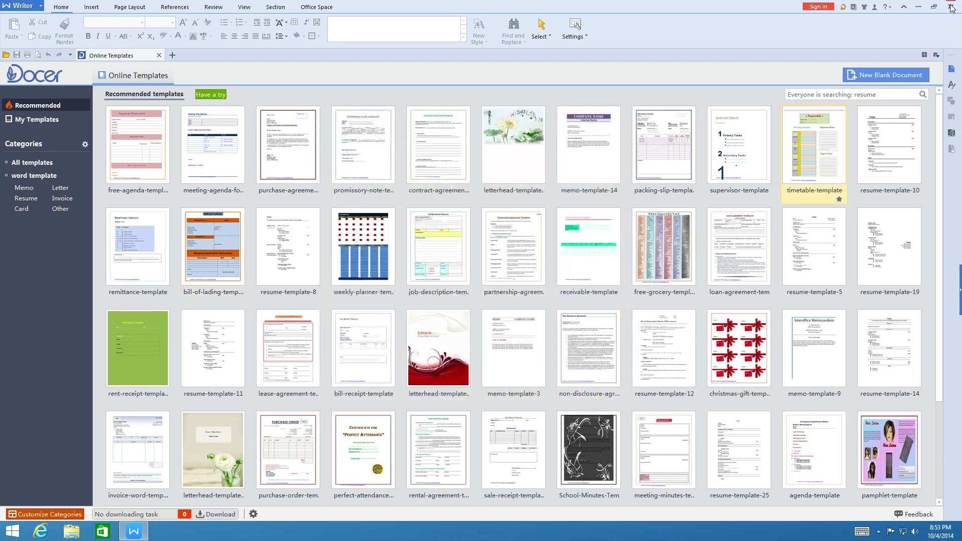
pyautogui.click(951, 7)
pyautogui.doubleClick(35, 181)
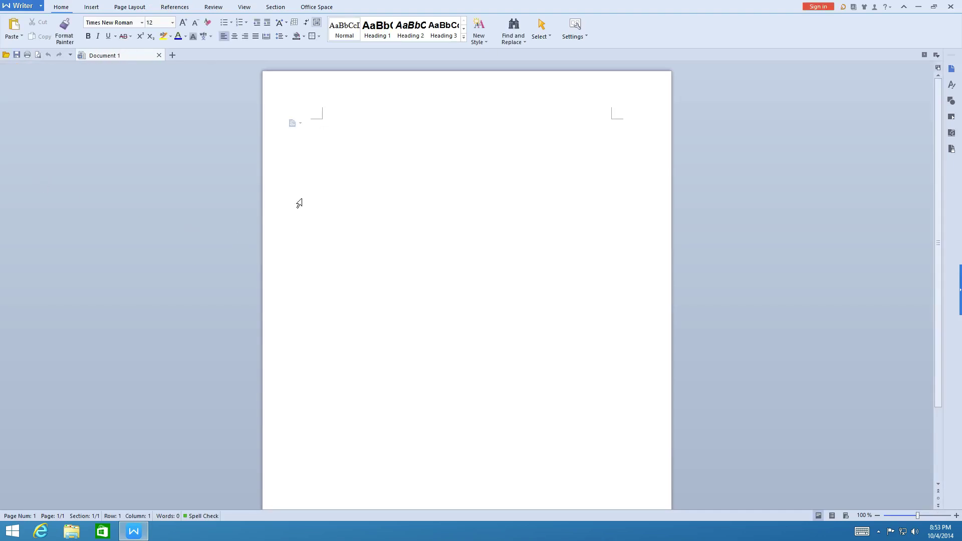
pyautogui.click(20, 6)
pyautogui.press('Escape')
pyautogui.click(19, 6)
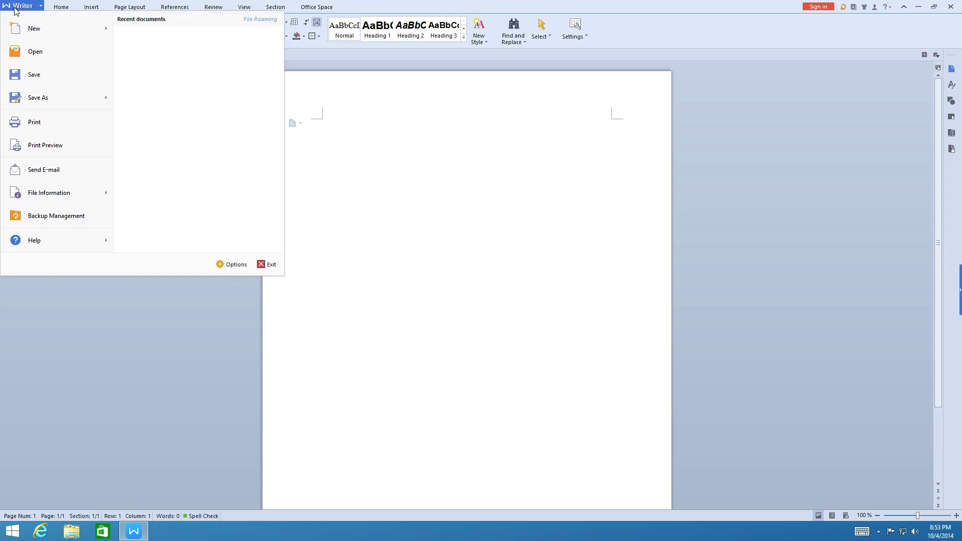
pyautogui.click(15, 9)
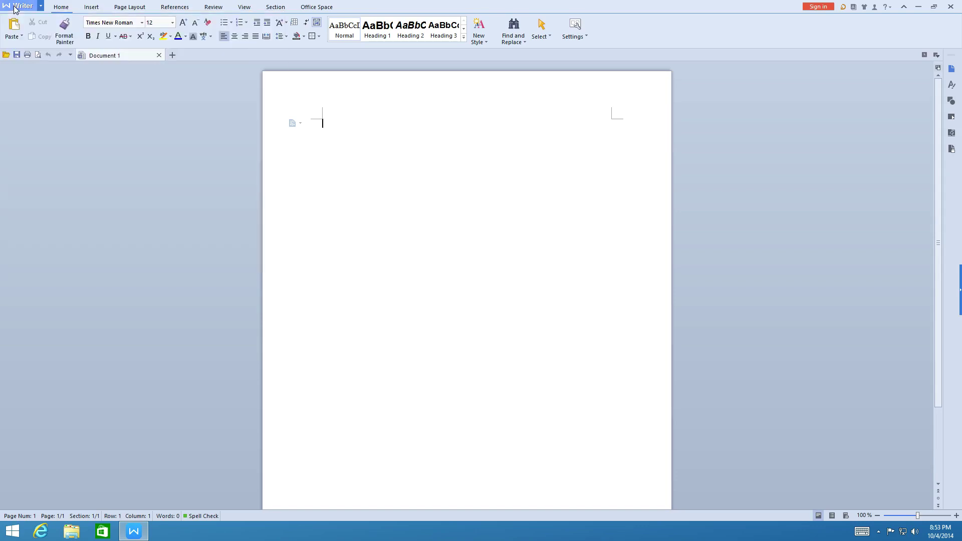
pyautogui.click(180, 55)
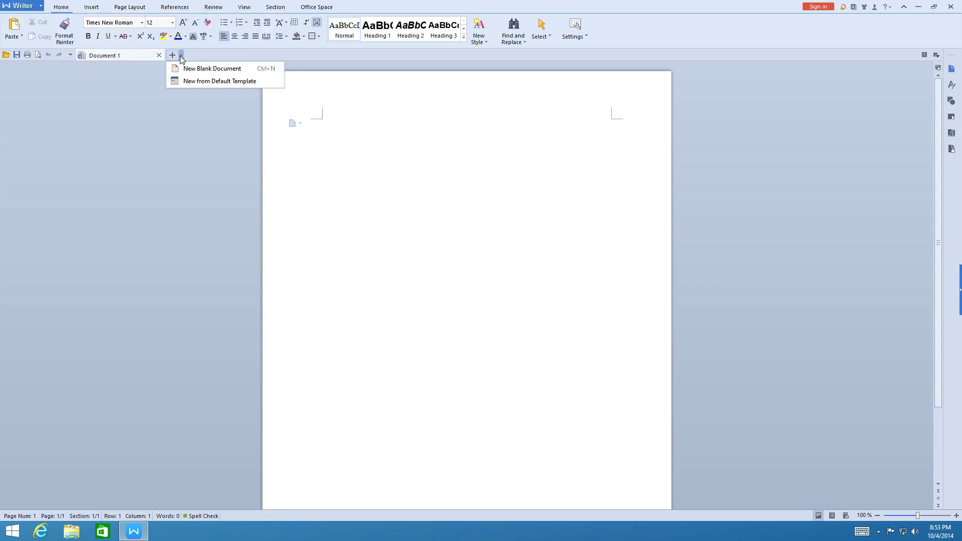
pyautogui.click(183, 82)
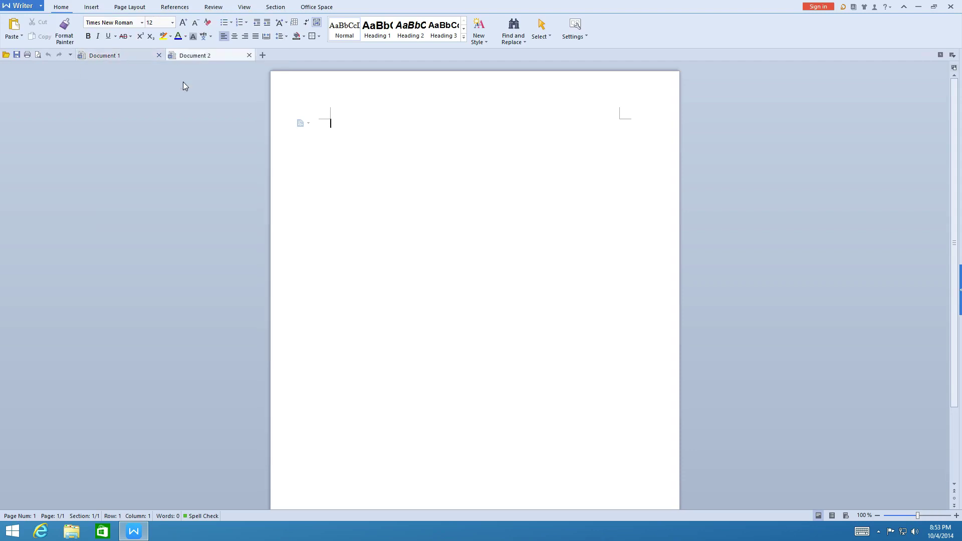
pyautogui.click(249, 55)
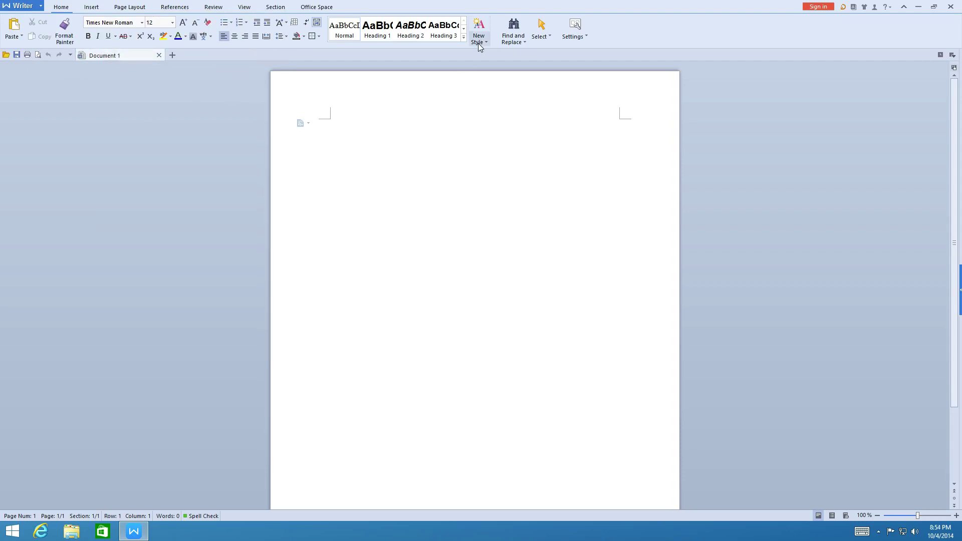
pyautogui.click(70, 55)
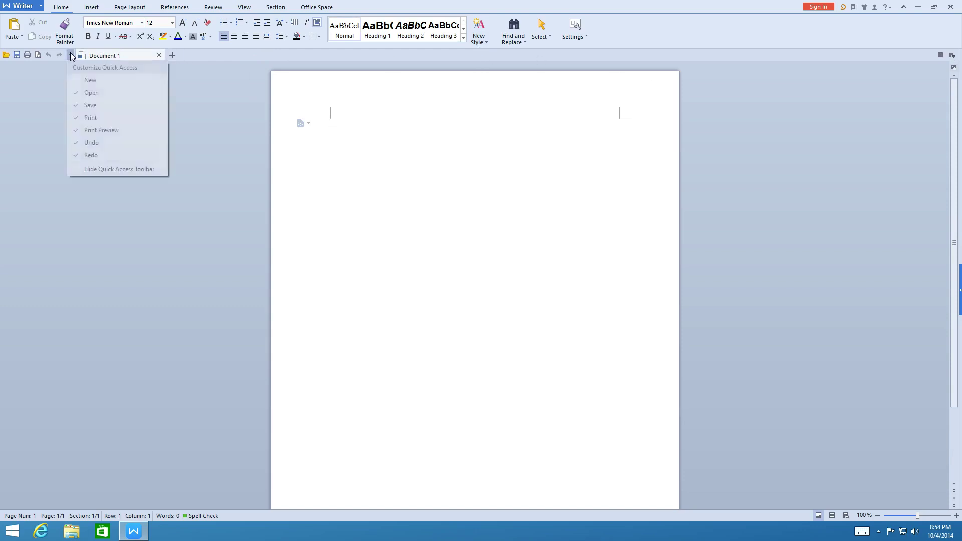
pyautogui.click(20, 6)
pyautogui.press('Escape')
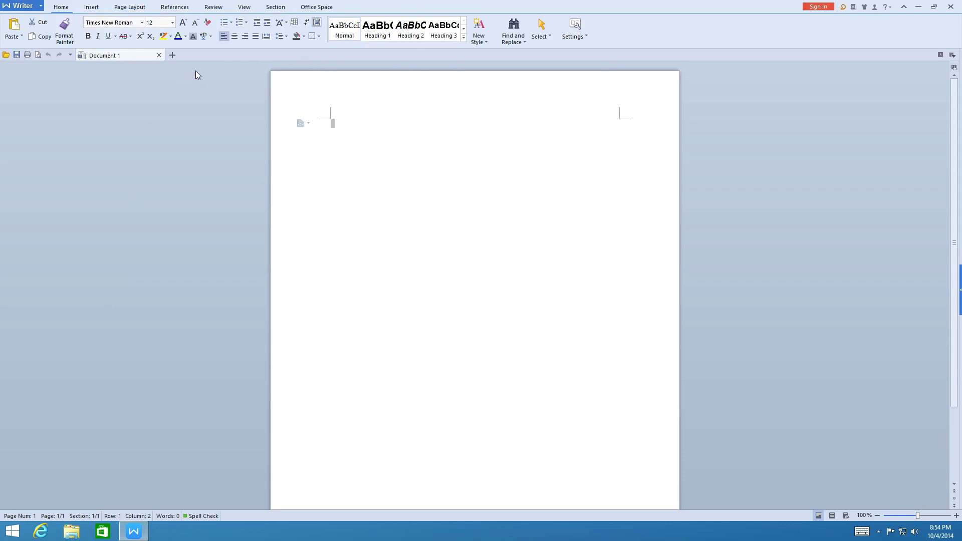
pyautogui.click(173, 55)
pyautogui.click(249, 55)
pyautogui.click(159, 55)
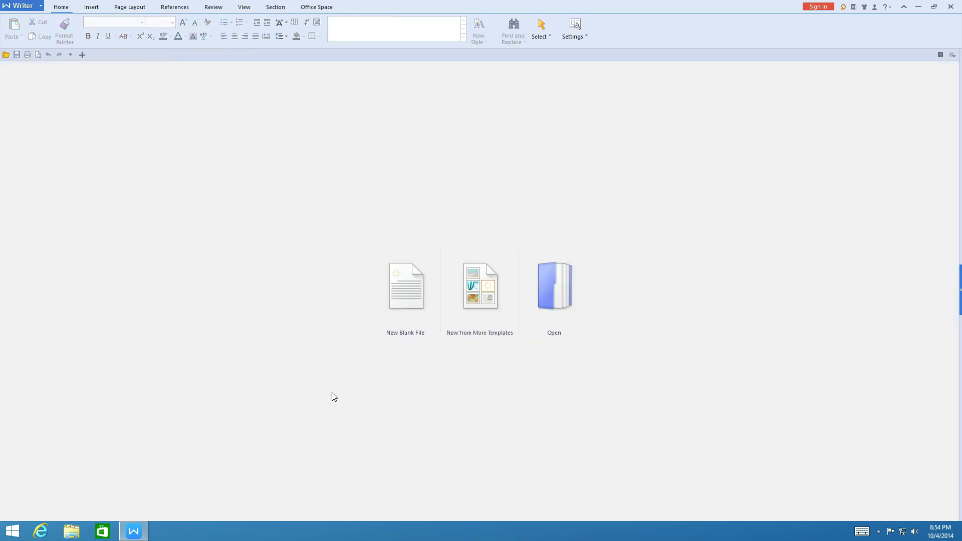
pyautogui.click(479, 314)
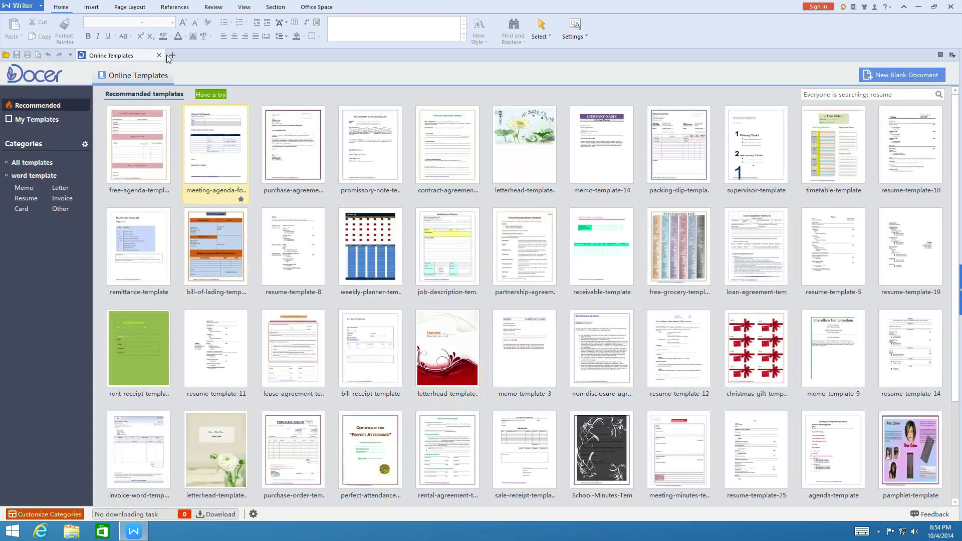
pyautogui.click(159, 55)
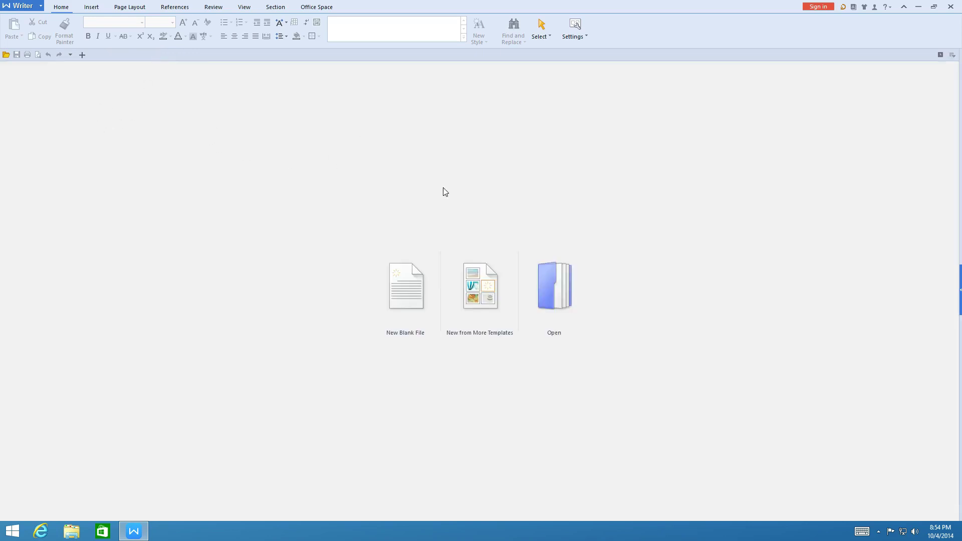
pyautogui.click(959, 4)
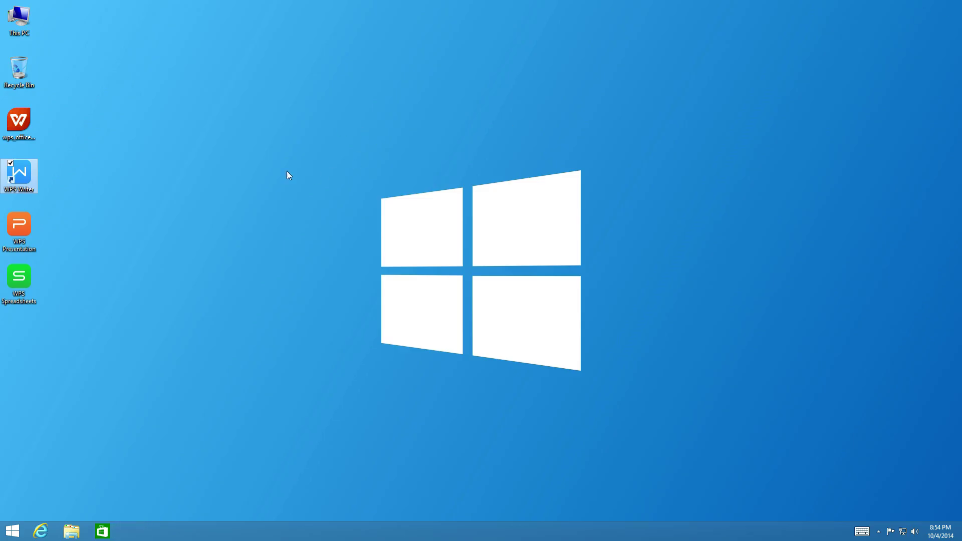
pyautogui.doubleClick(15, 180)
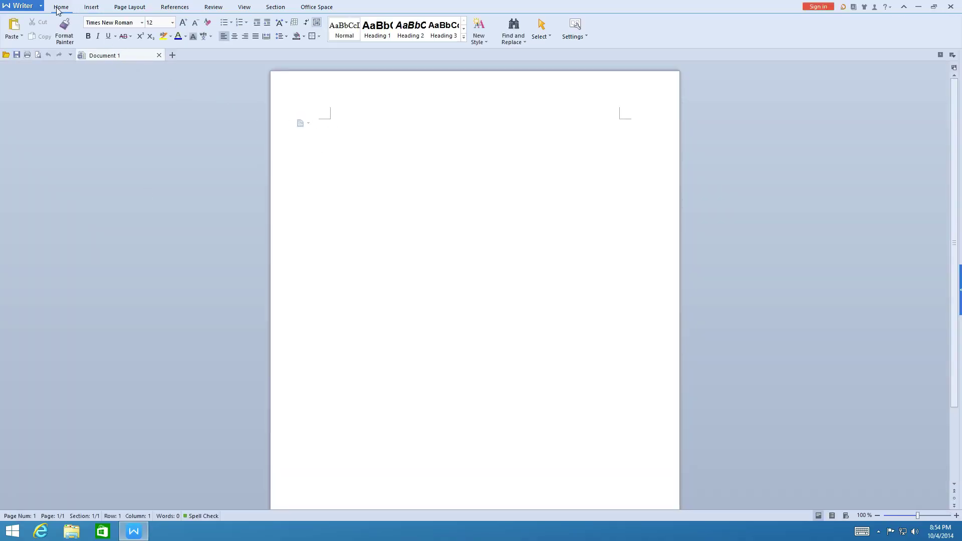
# - Browse the Insert tab's page break, blank page, picture, shape and WordArt options without inserting
pyautogui.click(99, 9)
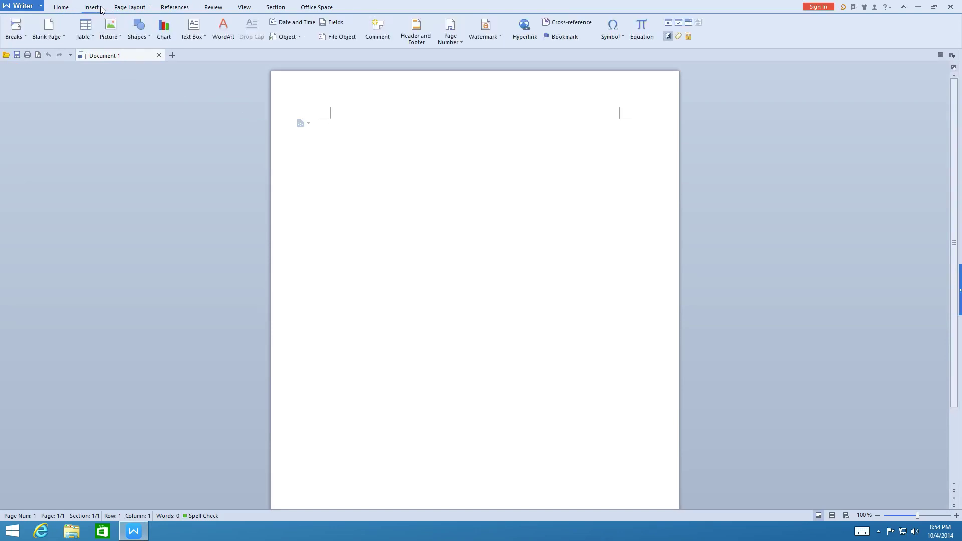
pyautogui.click(15, 36)
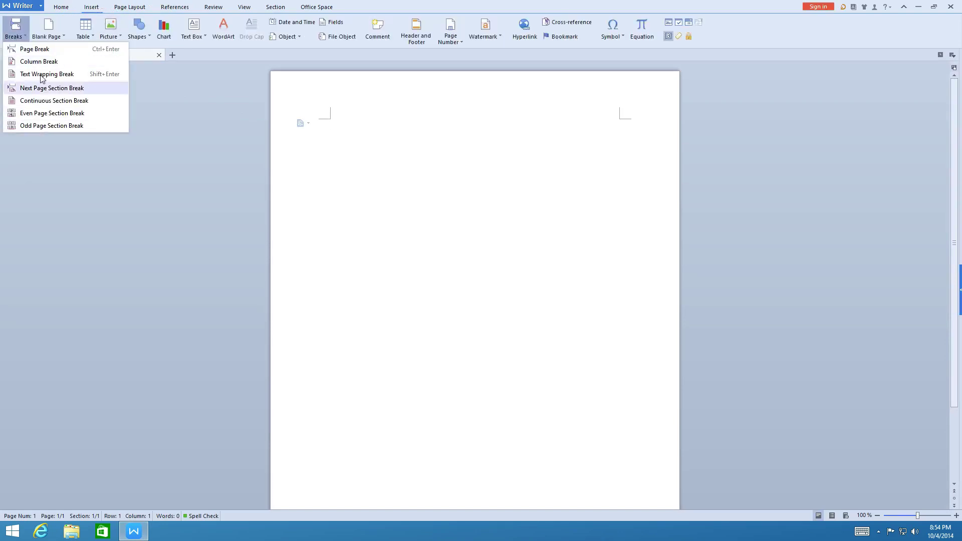
pyautogui.click(49, 38)
pyautogui.click(121, 38)
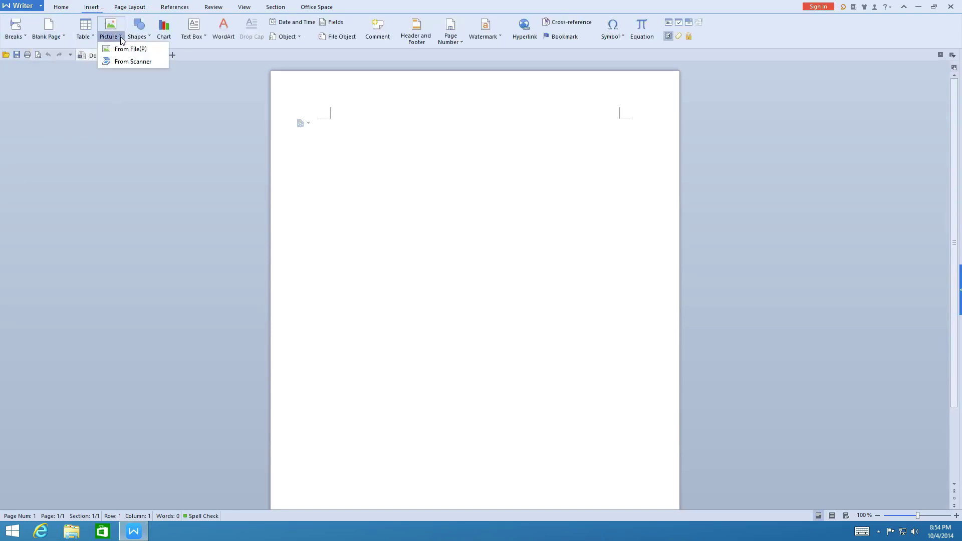
pyautogui.click(146, 38)
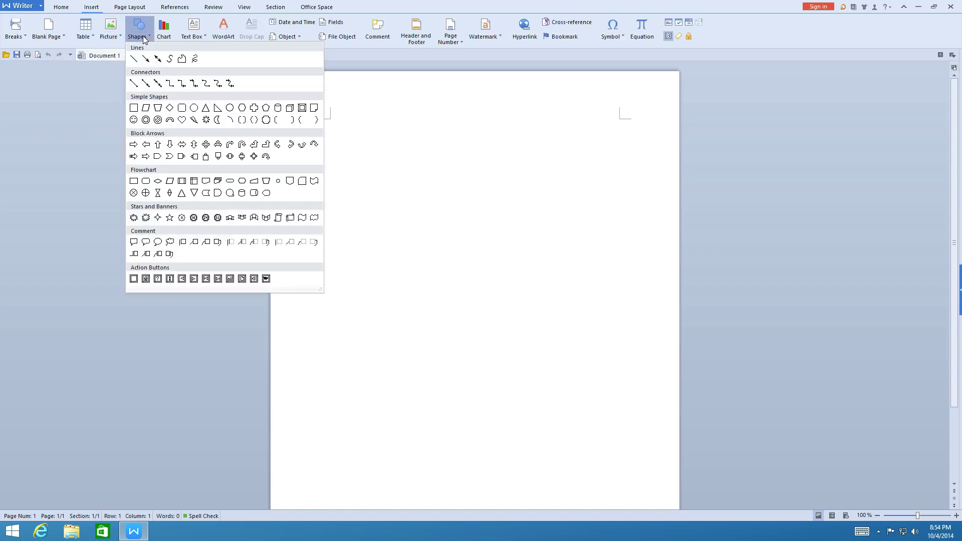
pyautogui.click(219, 37)
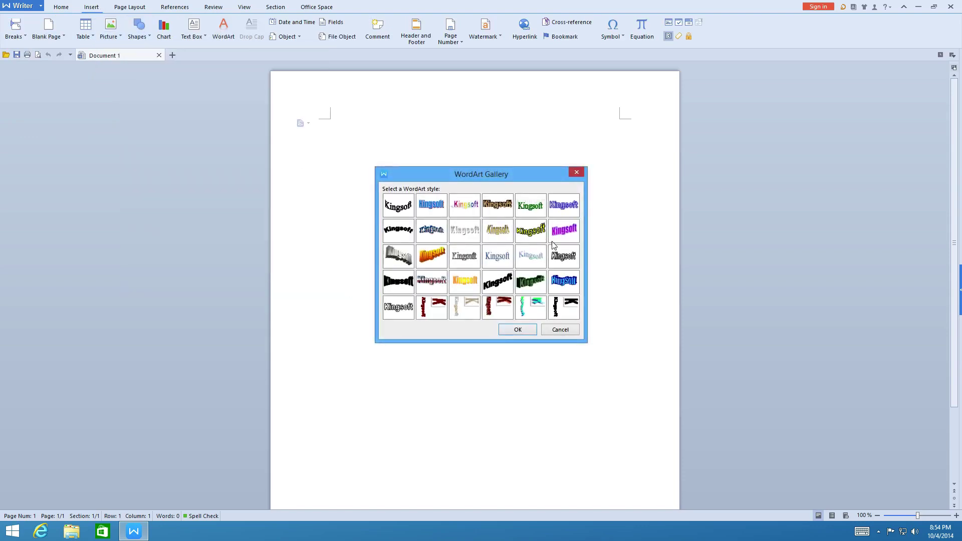
pyautogui.click(559, 332)
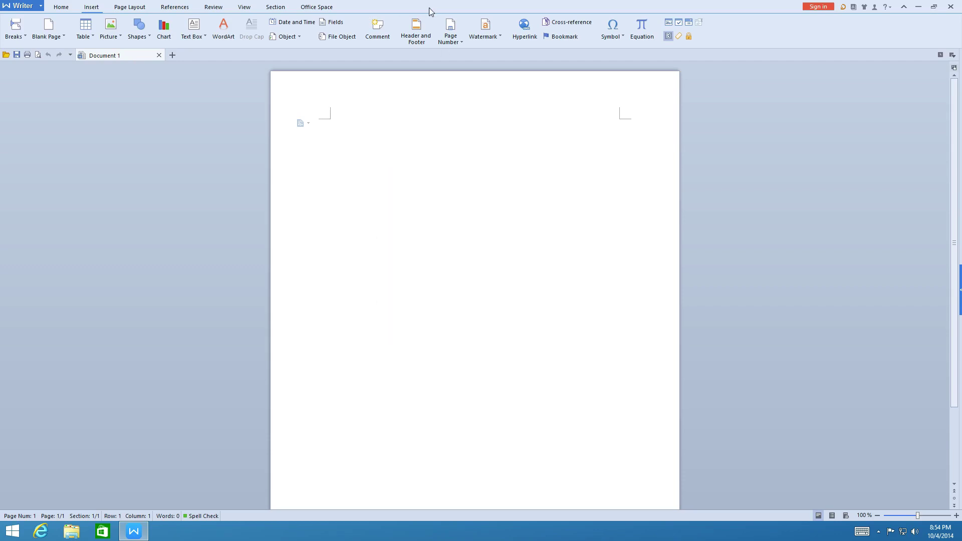
# - Look over the watermark and symbol presets, then open and close the Equation Editor
pyautogui.click(485, 29)
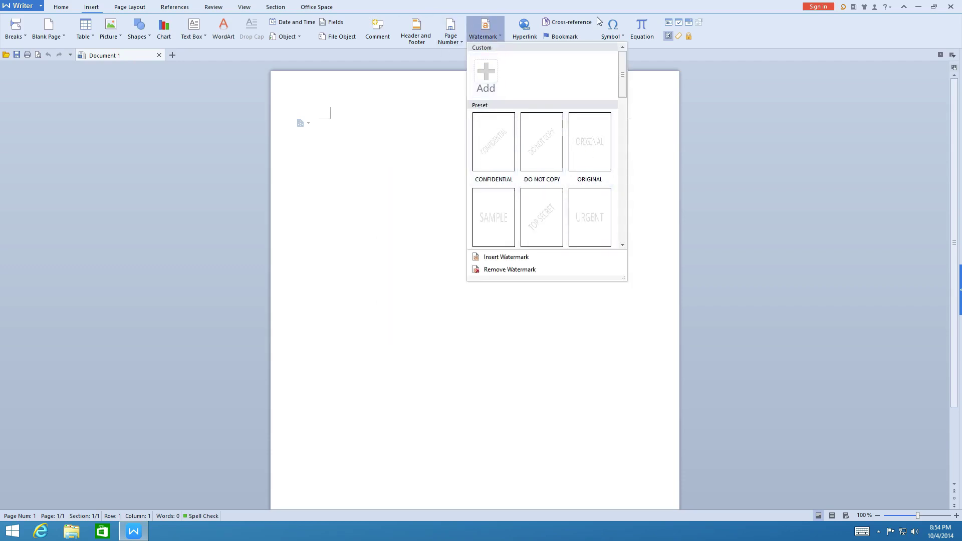
pyautogui.click(612, 29)
pyautogui.click(648, 31)
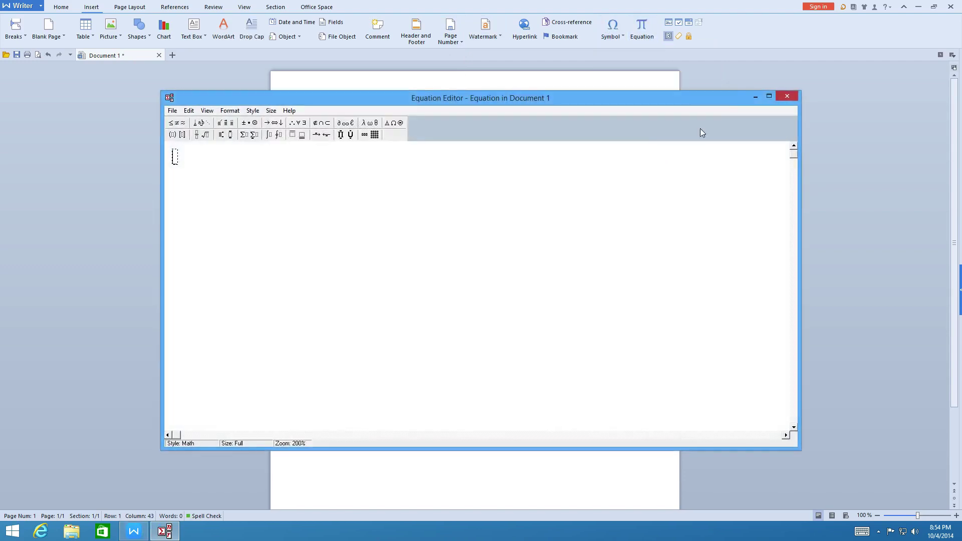
pyautogui.click(785, 95)
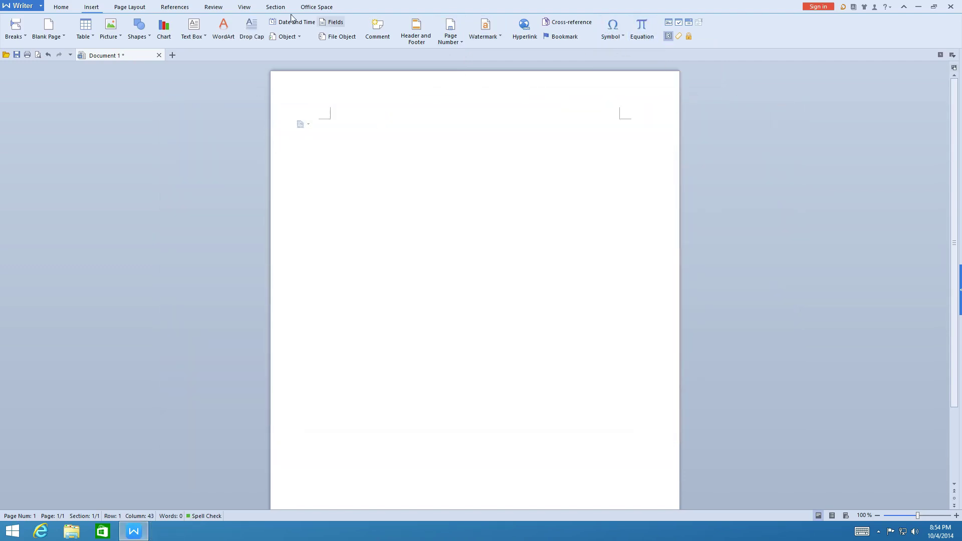
# - Tour the Page Layout margins and orientation, References, Review spell check, View, Section and sign-in tabs
pyautogui.click(129, 7)
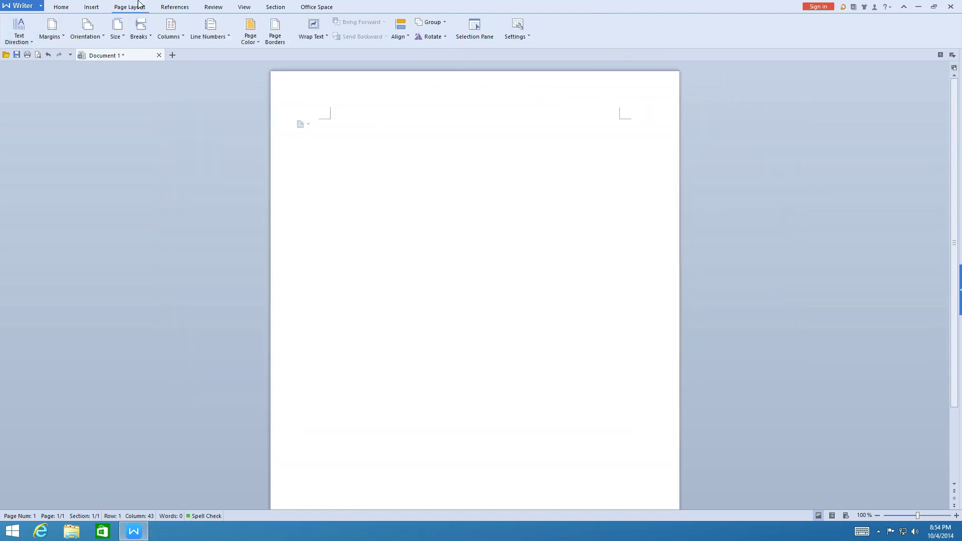
pyautogui.click(51, 29)
pyautogui.click(86, 29)
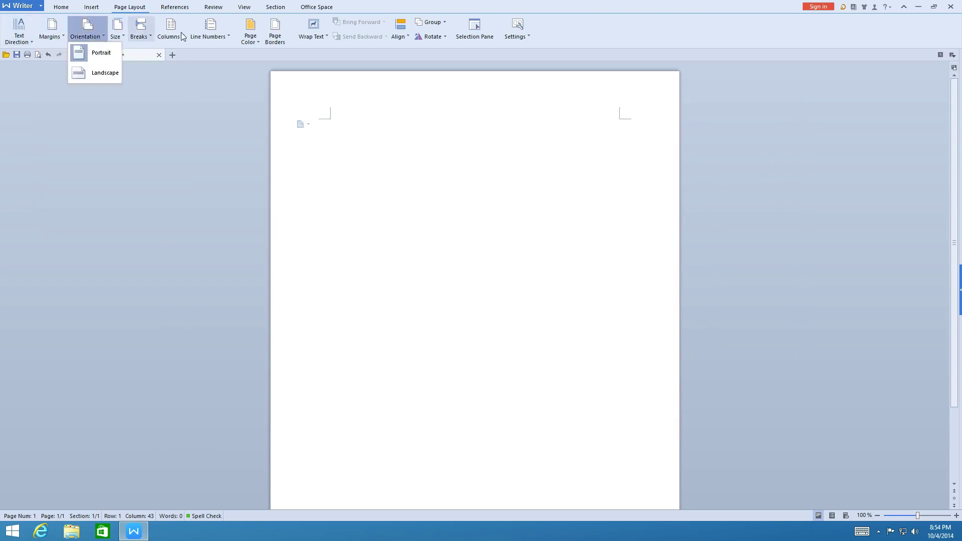
pyautogui.click(182, 9)
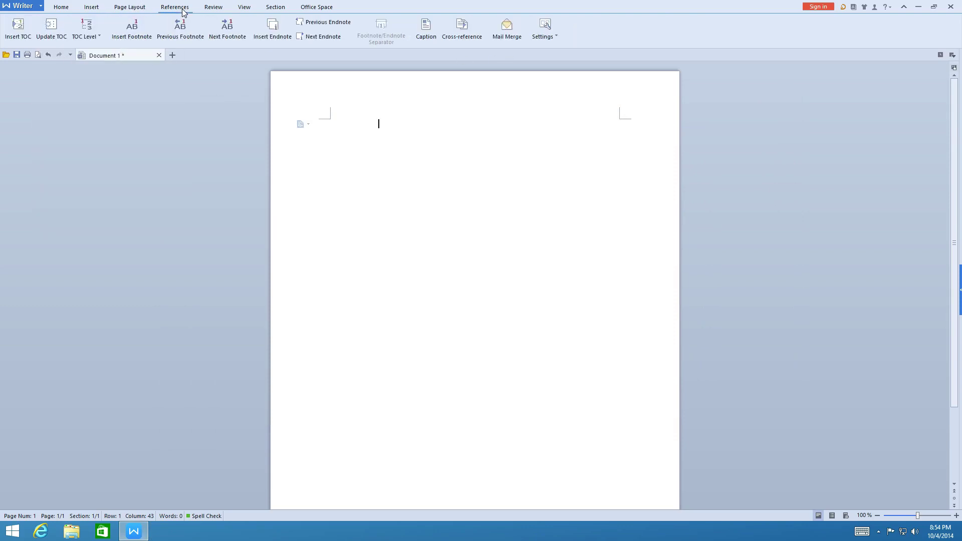
pyautogui.click(214, 8)
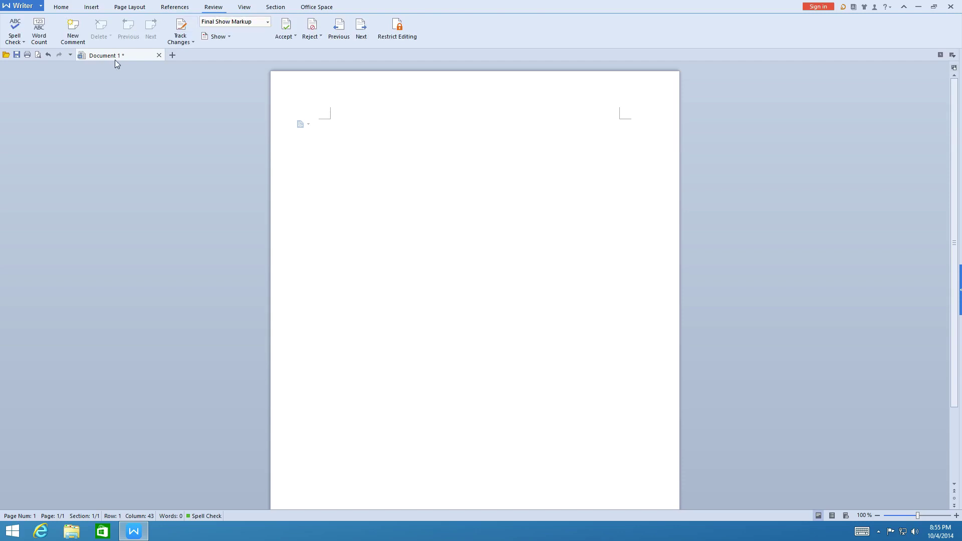
pyautogui.click(16, 40)
pyautogui.click(245, 7)
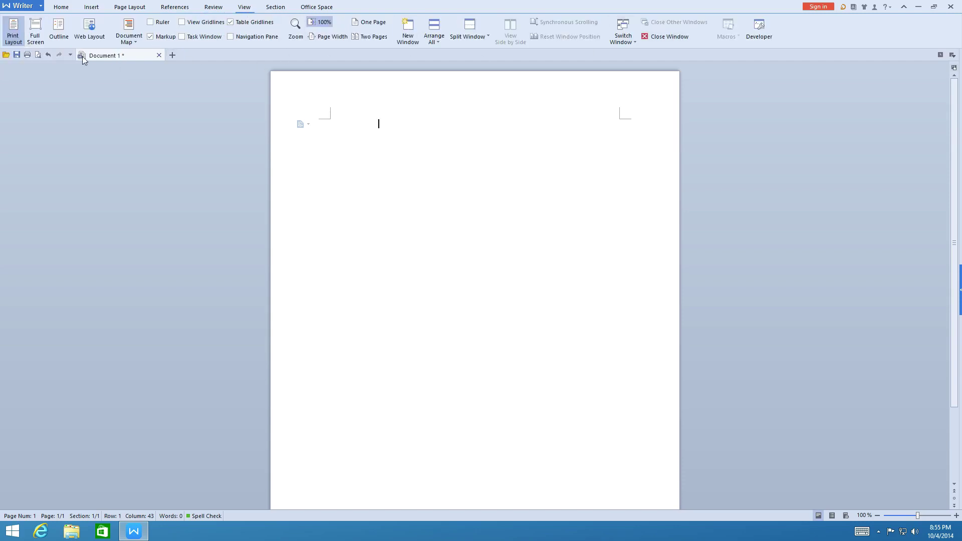
pyautogui.click(275, 7)
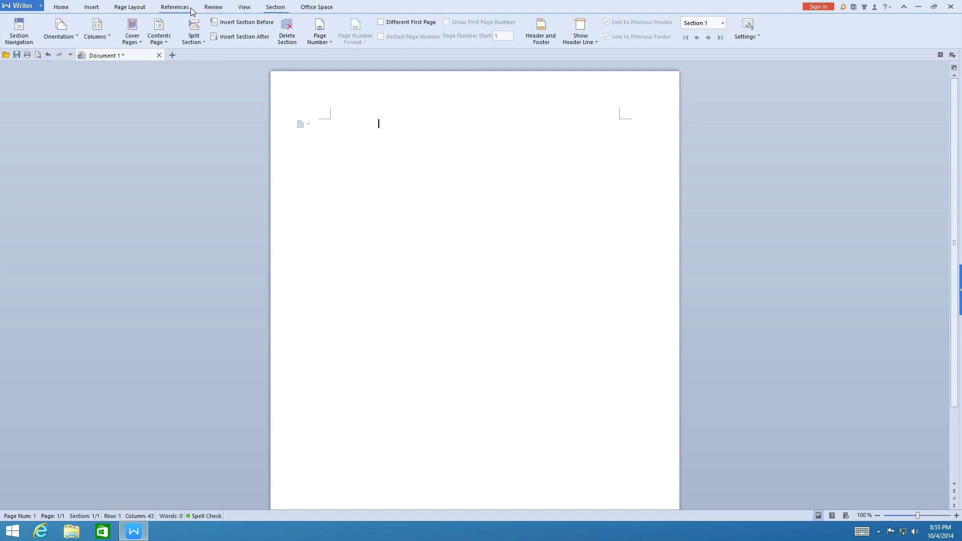
pyautogui.click(315, 7)
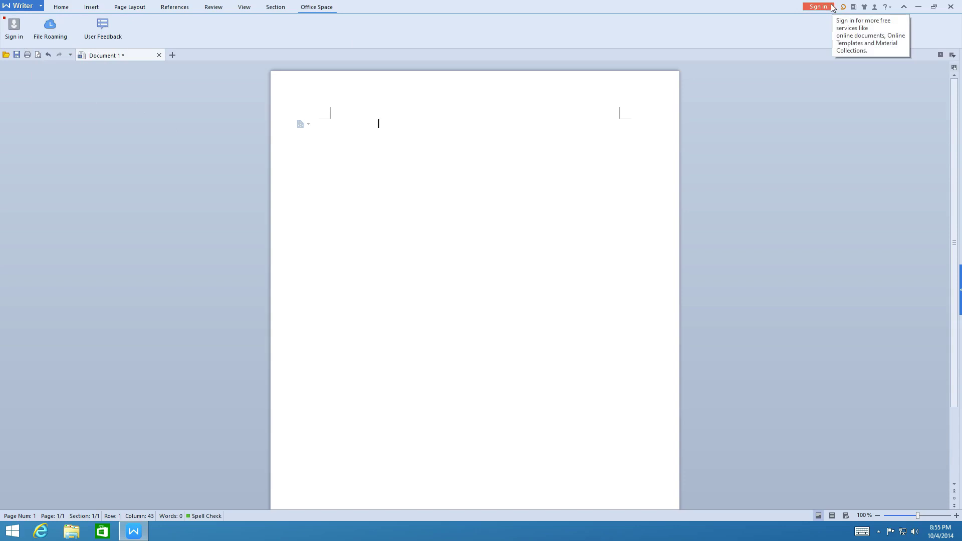
# - On the Home tab, check the find and replace options and expand then collapse the styles gallery
pyautogui.click(63, 9)
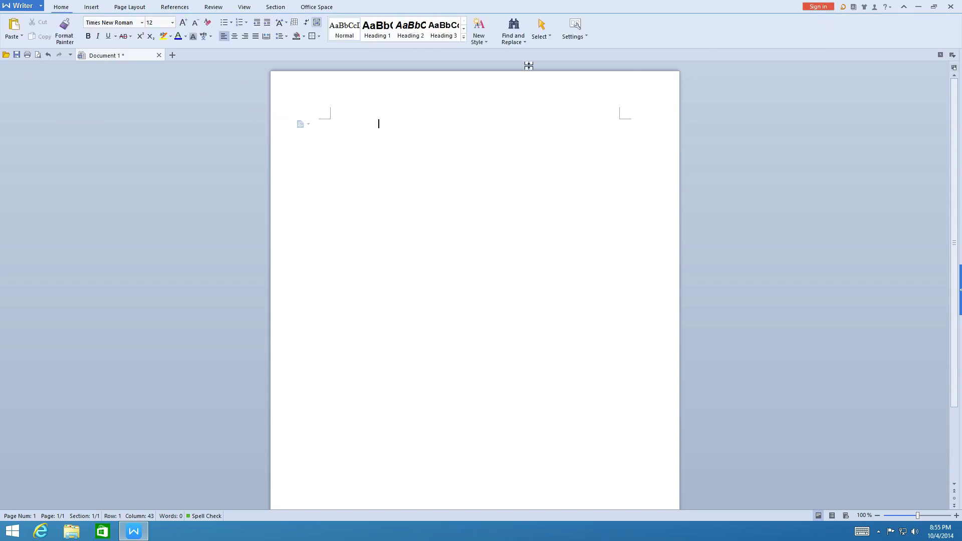
pyautogui.click(516, 40)
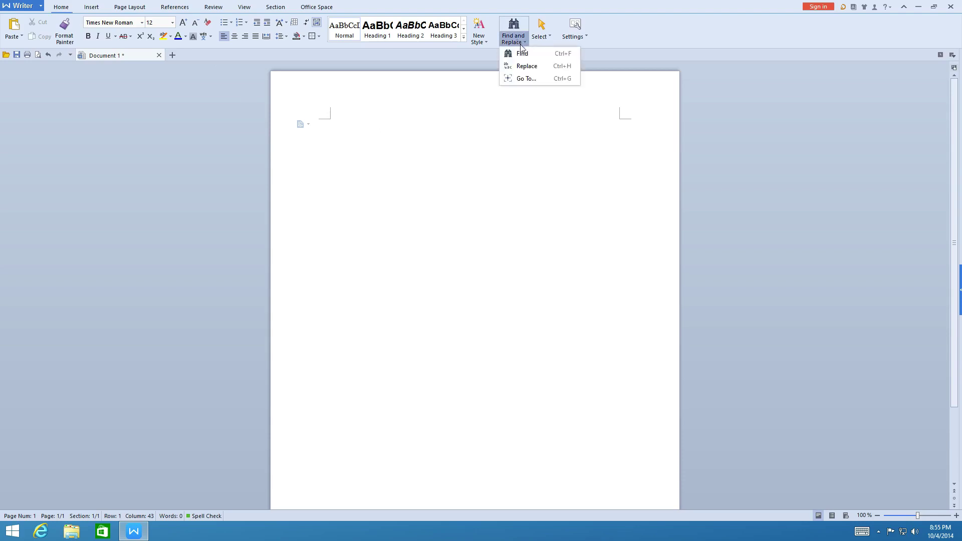
pyautogui.click(464, 36)
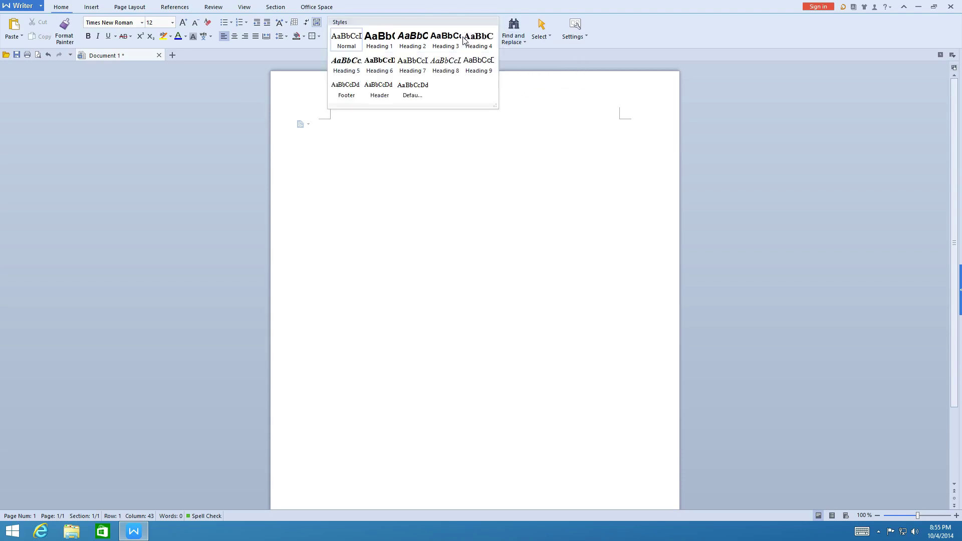
pyautogui.click(423, 17)
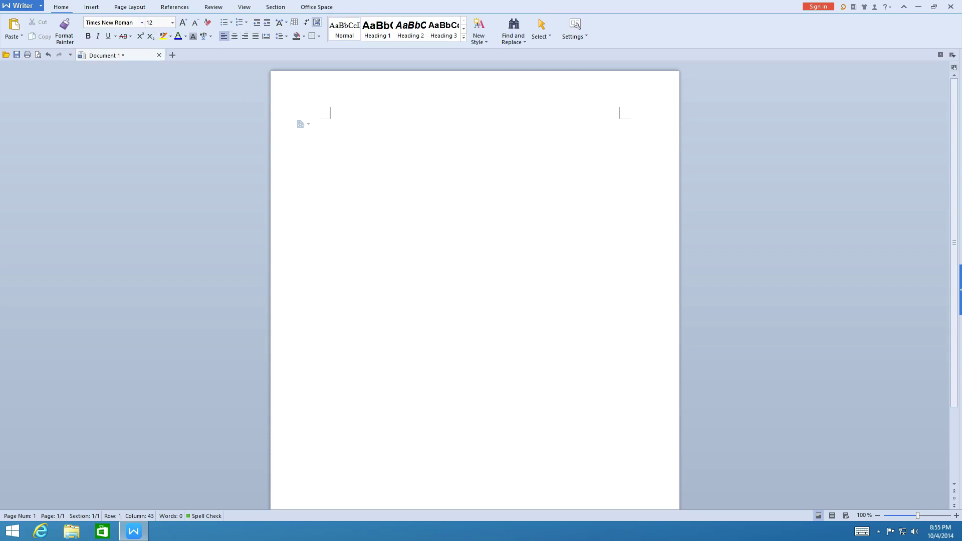
# - In the Font dialog, set the complex scripts font to Calibri, size 11, and save it as default
pyautogui.click(575, 28)
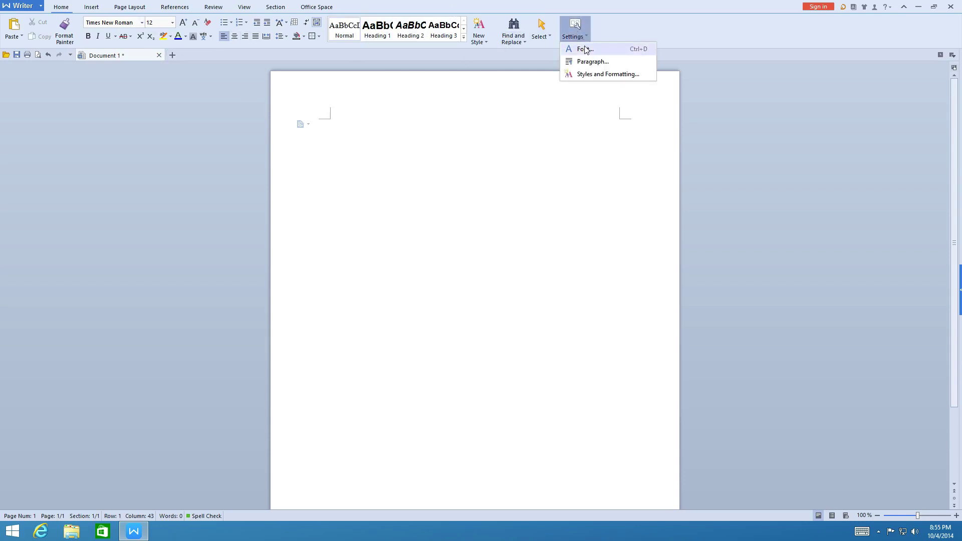
pyautogui.click(586, 50)
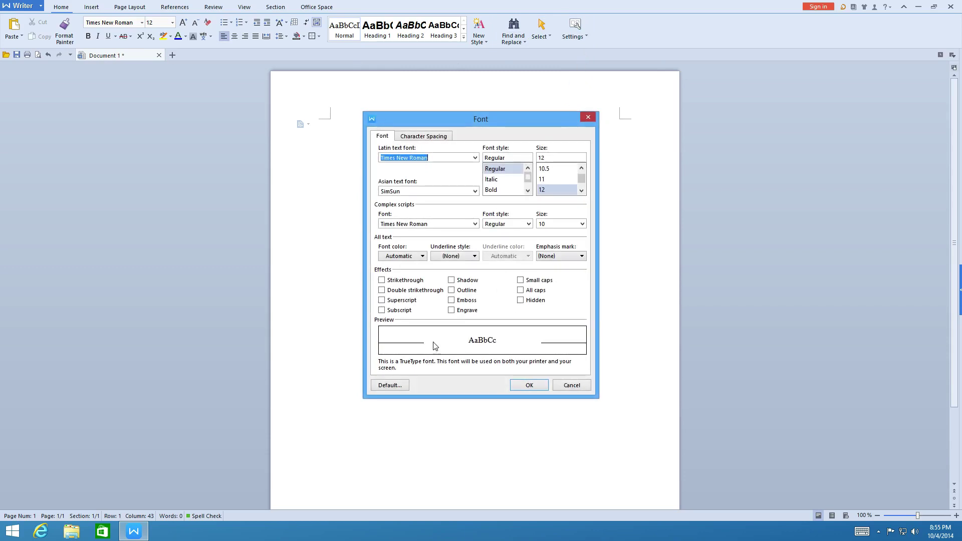
pyautogui.click(383, 386)
pyautogui.click(582, 275)
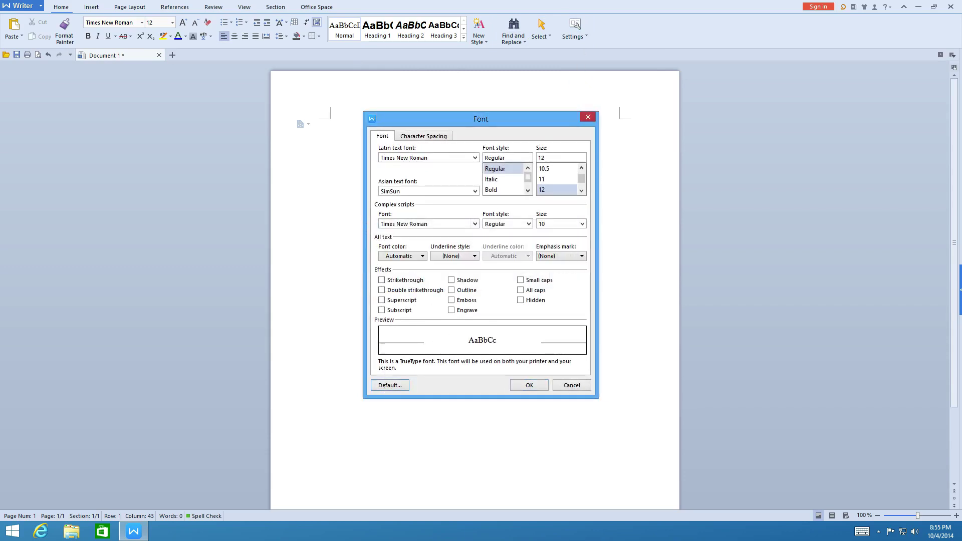
pyautogui.click(476, 224)
pyautogui.moveTo(475, 298); pyautogui.dragTo(475, 265)
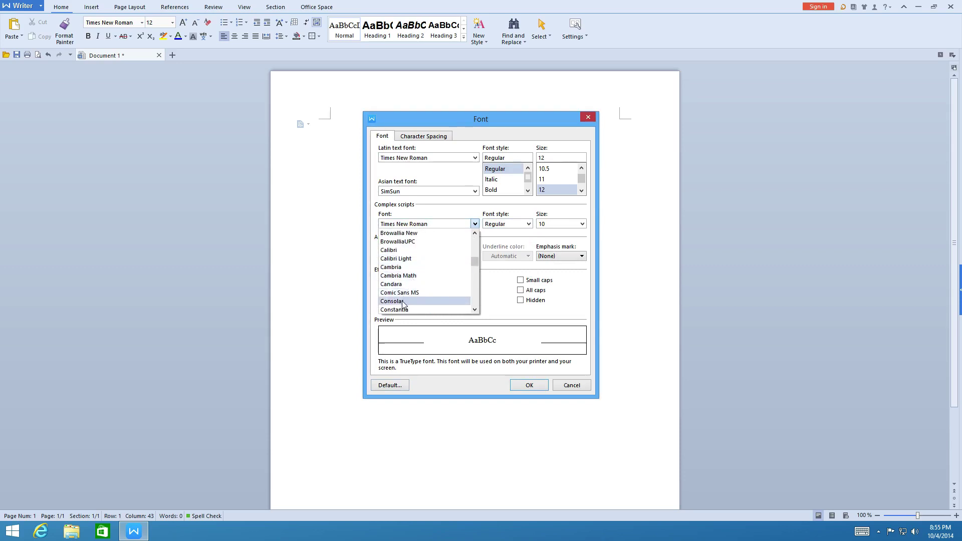
pyautogui.scroll(-2, 411, 296)
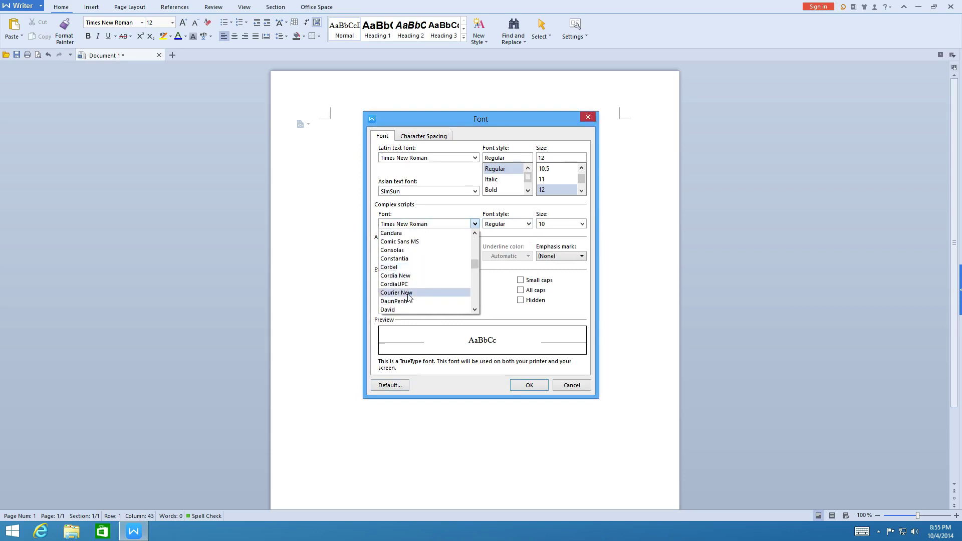
pyautogui.scroll(3, 409, 296)
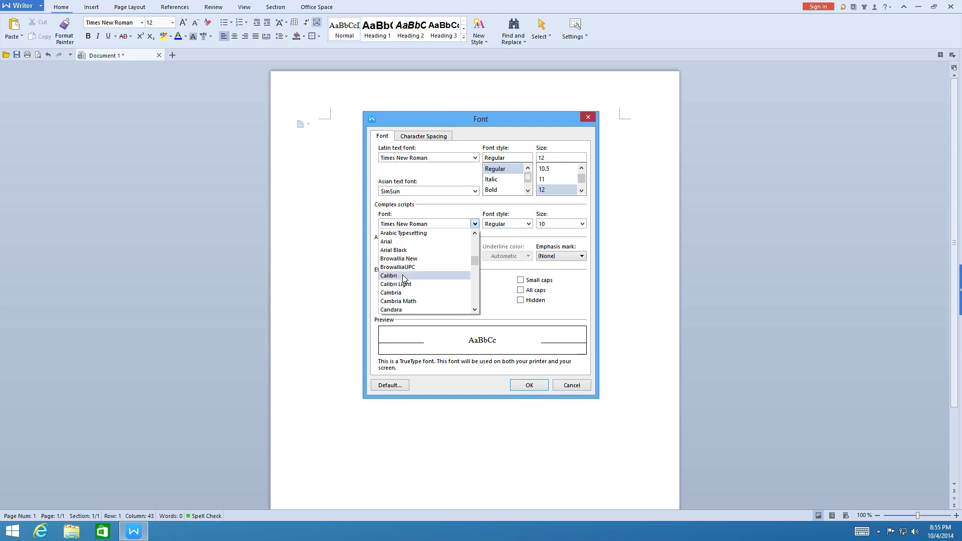
pyautogui.click(403, 276)
pyautogui.click(582, 224)
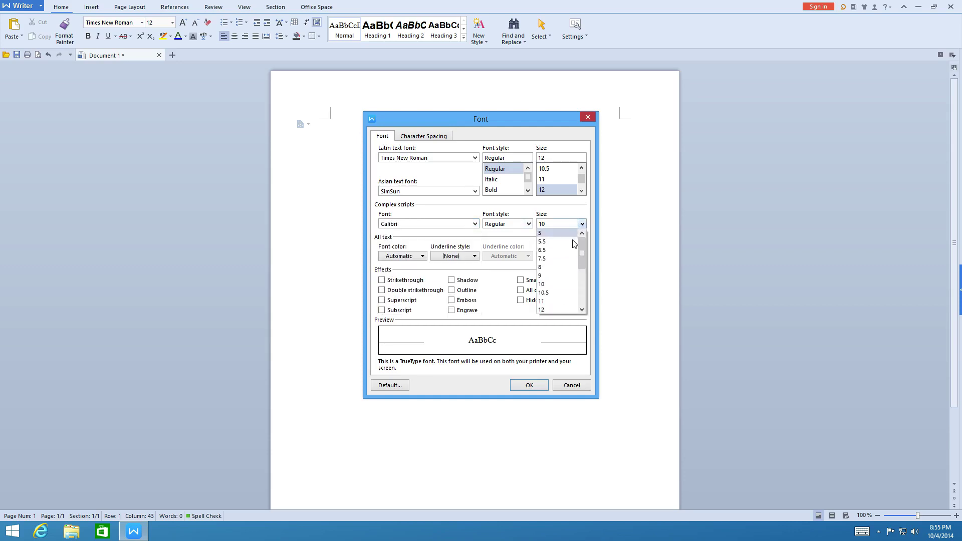
pyautogui.click(552, 298)
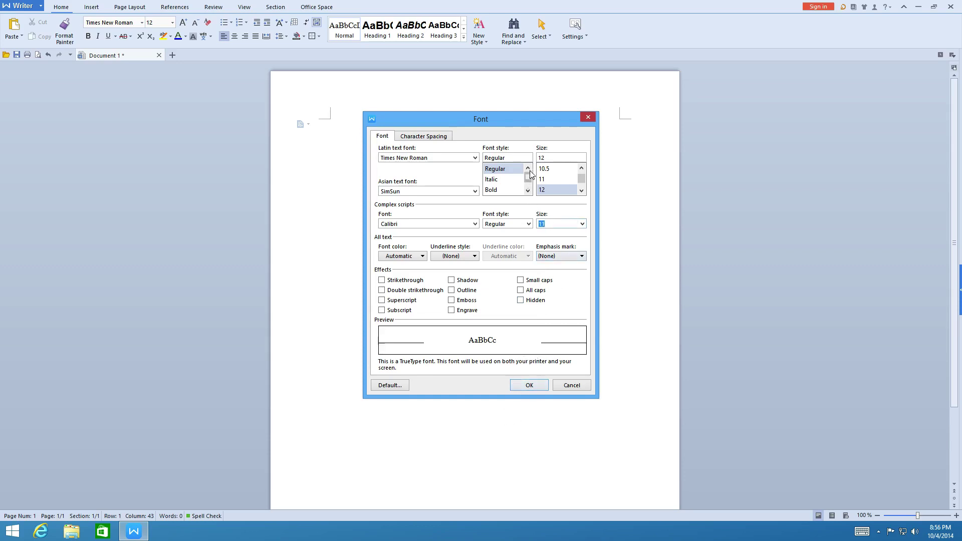
pyautogui.click(396, 386)
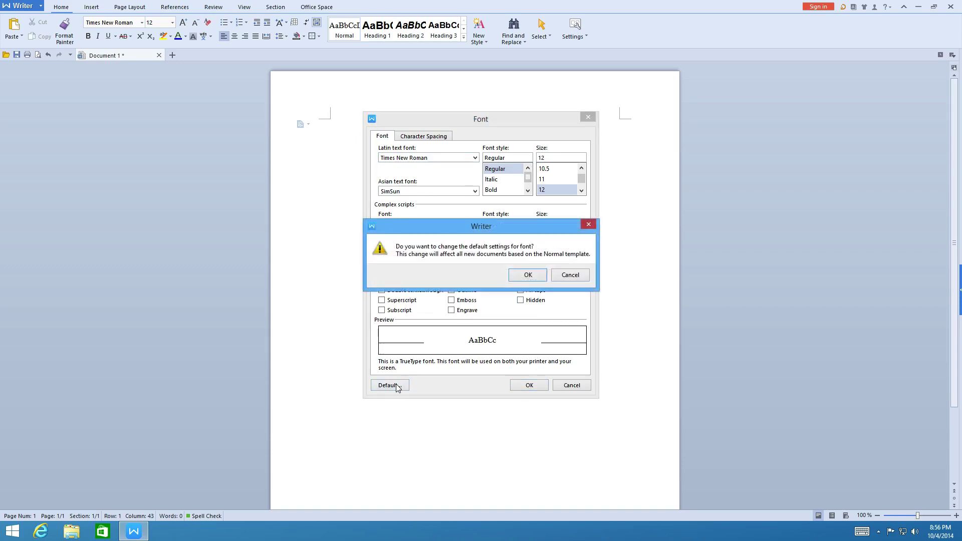
pyautogui.click(526, 275)
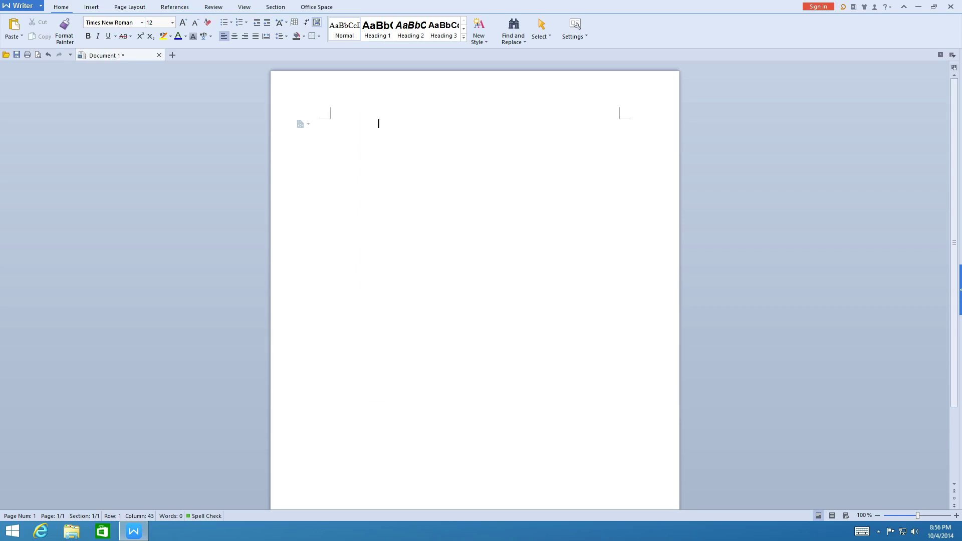
# - Set the Latin text font to Calibri 11 and confirm it as the default font
pyautogui.click(575, 29)
pyautogui.click(584, 50)
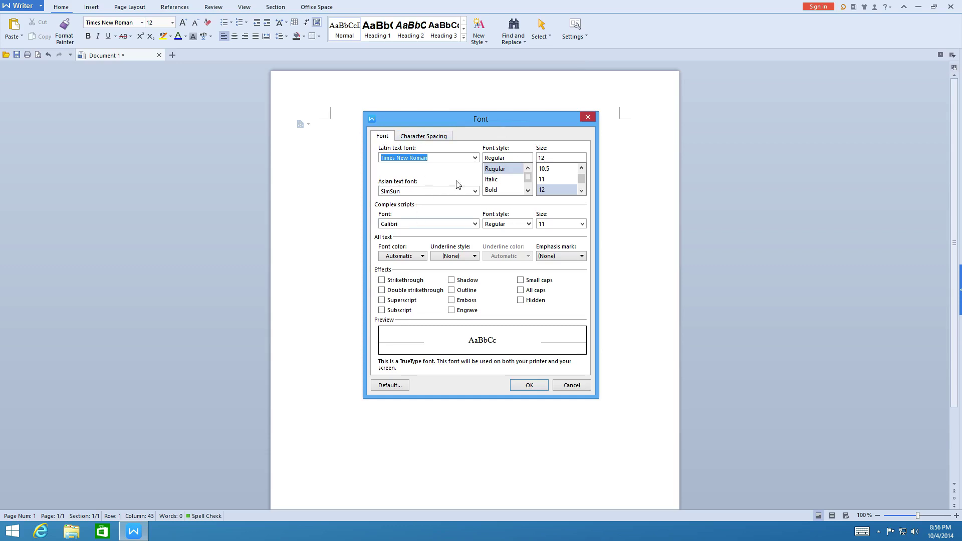
pyautogui.click(475, 158)
pyautogui.moveTo(475, 230); pyautogui.dragTo(476, 199)
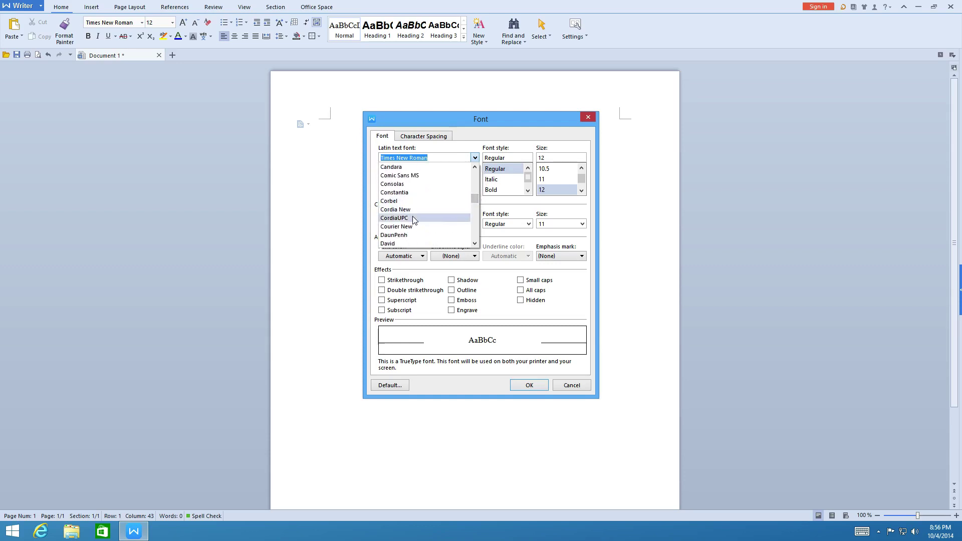
pyautogui.scroll(2, 417, 189)
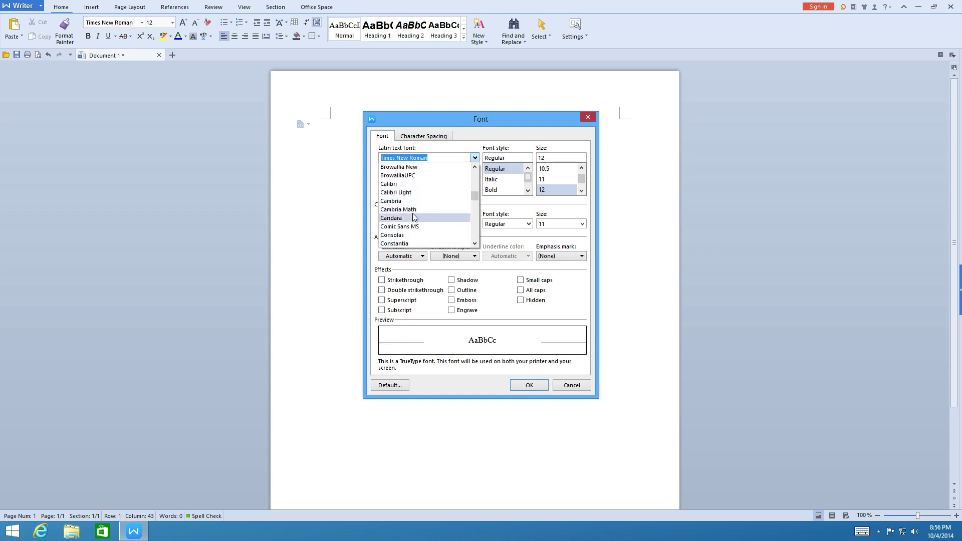
pyautogui.click(393, 184)
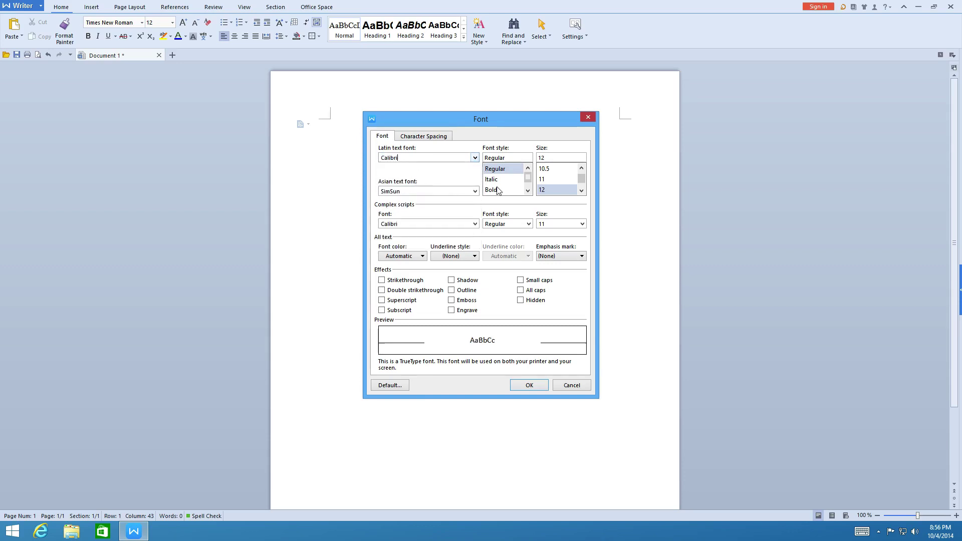
pyautogui.click(554, 179)
pyautogui.click(396, 387)
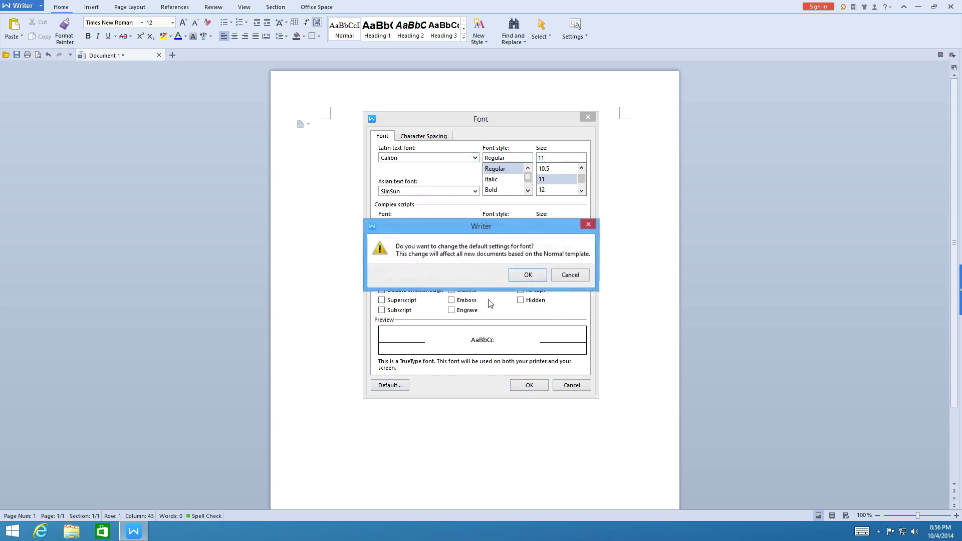
pyautogui.click(520, 276)
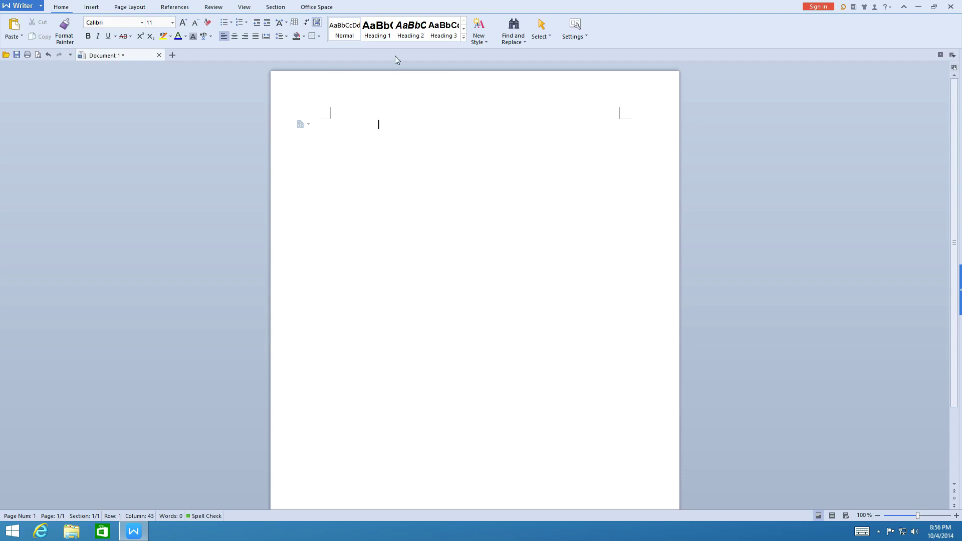
# - Close the untitled document without saving, then launch WPS Spreadsheets from the desktop
pyautogui.click(961, 6)
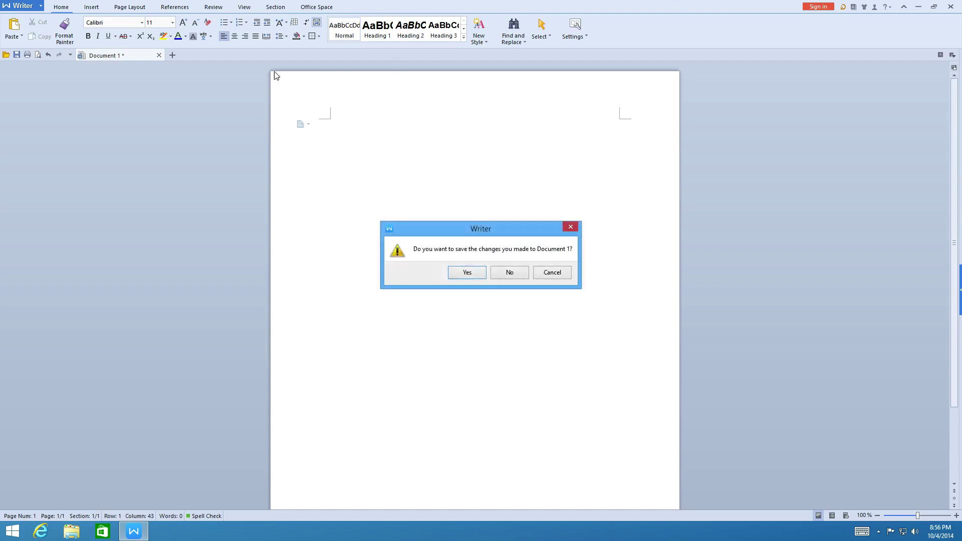
pyautogui.click(507, 274)
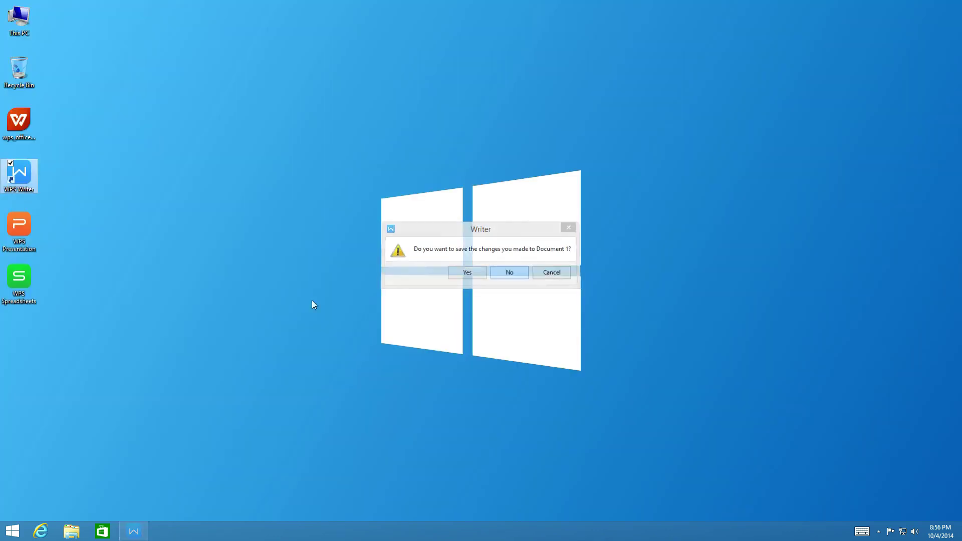
pyautogui.doubleClick(26, 284)
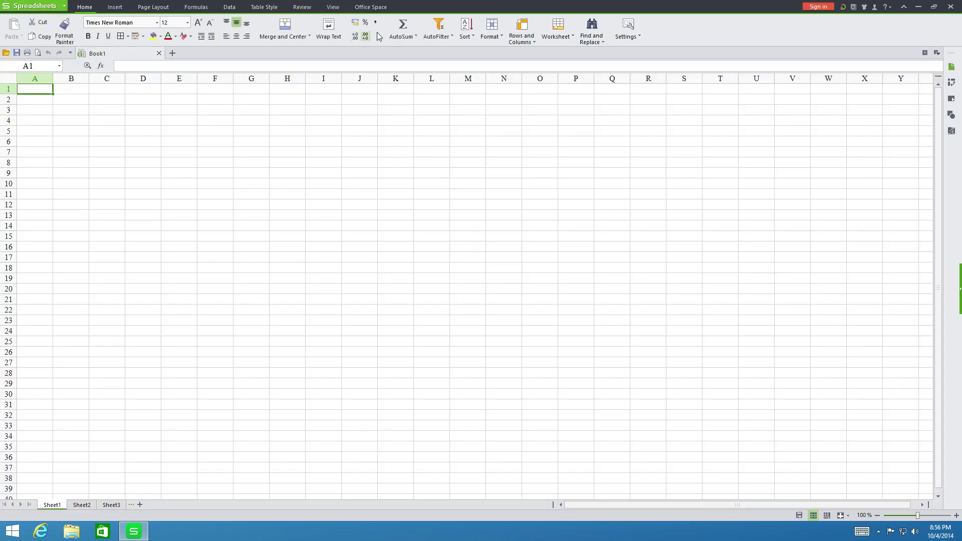
# - Browse the Home tab's Sum, Filter, row/column sizing, Find and sheet management dropdowns
pyautogui.click(402, 36)
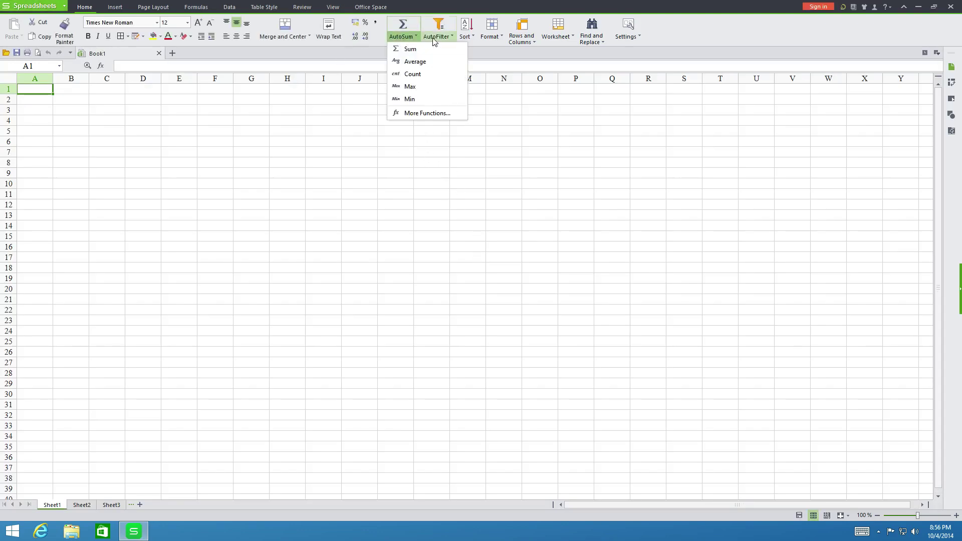
pyautogui.click(435, 38)
pyautogui.click(527, 42)
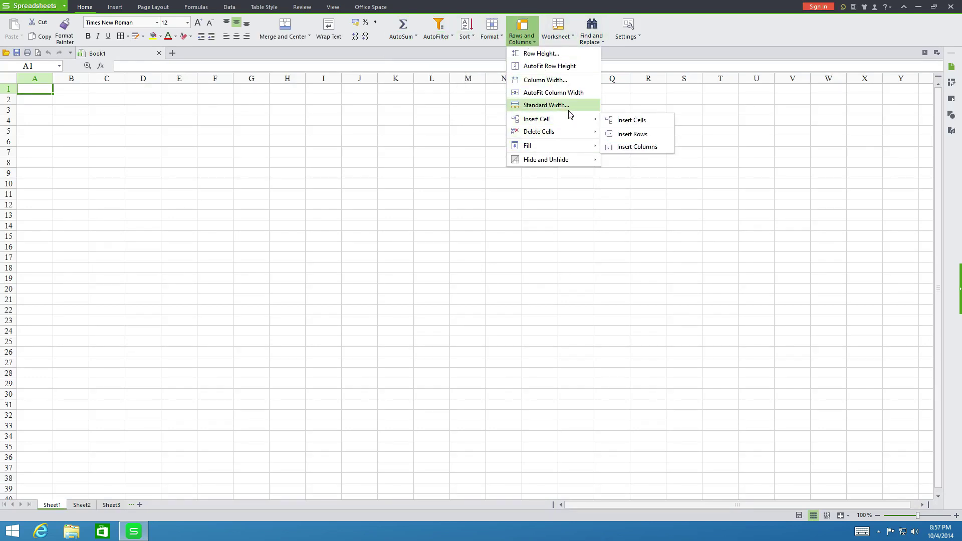
pyautogui.click(590, 42)
pyautogui.click(562, 39)
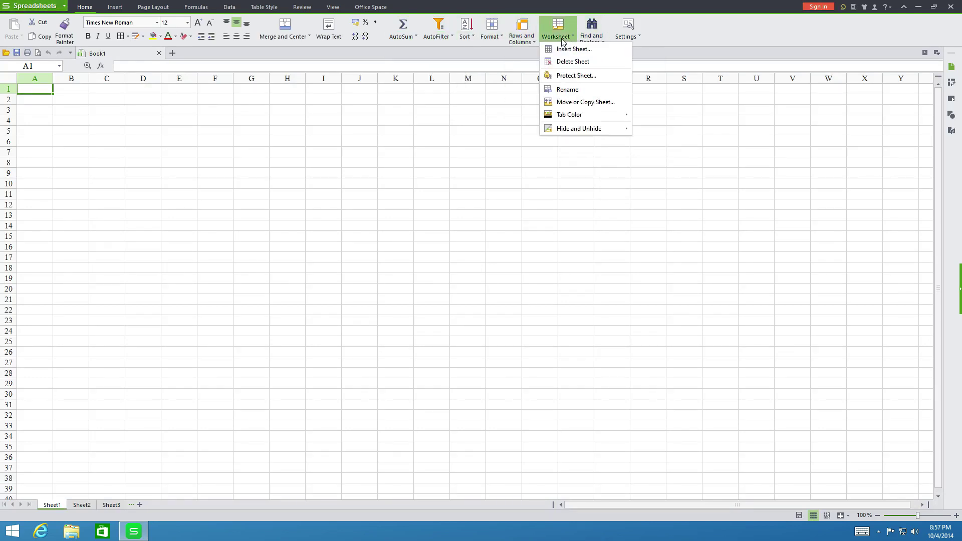
# - On the Insert tab, preview the Chart types, Shapes, Text Box and WordArt galleries without inserting anything
pyautogui.click(109, 9)
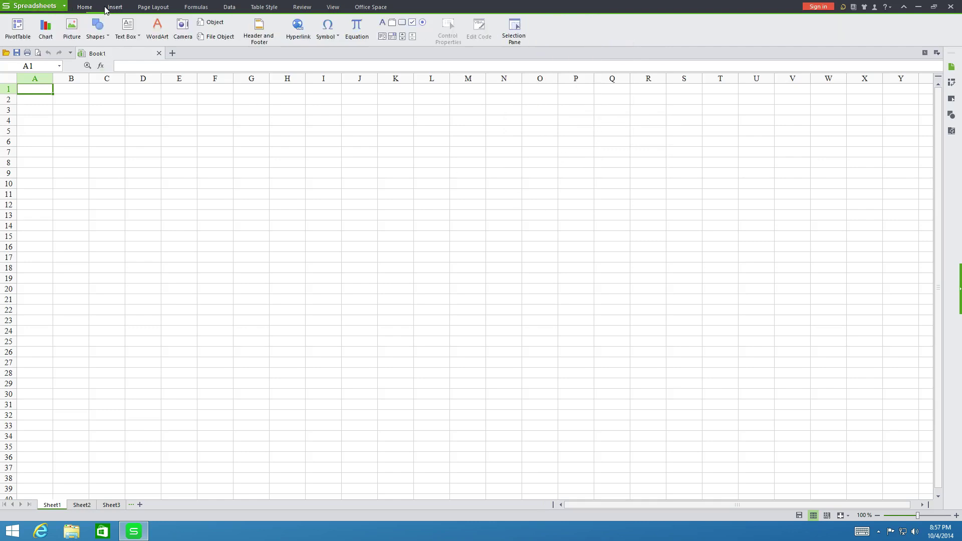
pyautogui.click(46, 31)
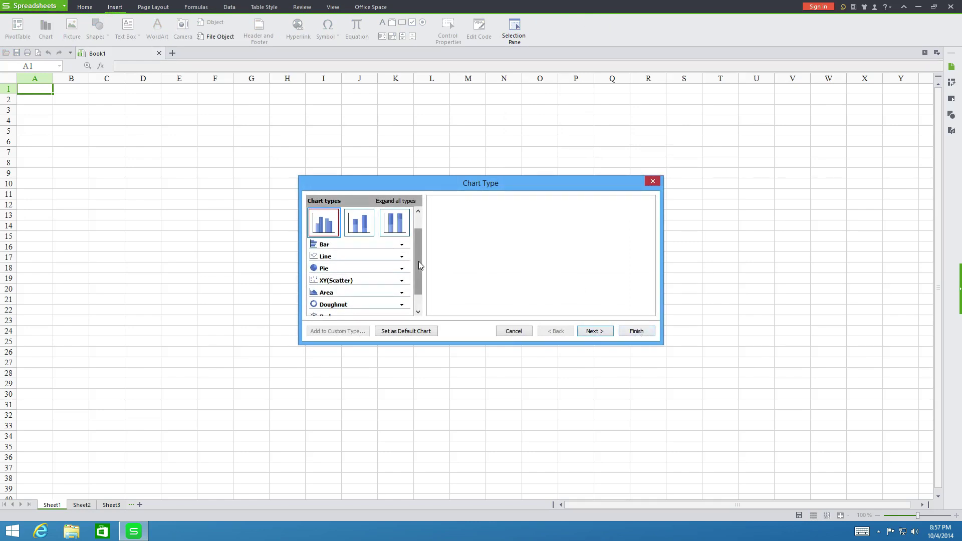
pyautogui.click(653, 181)
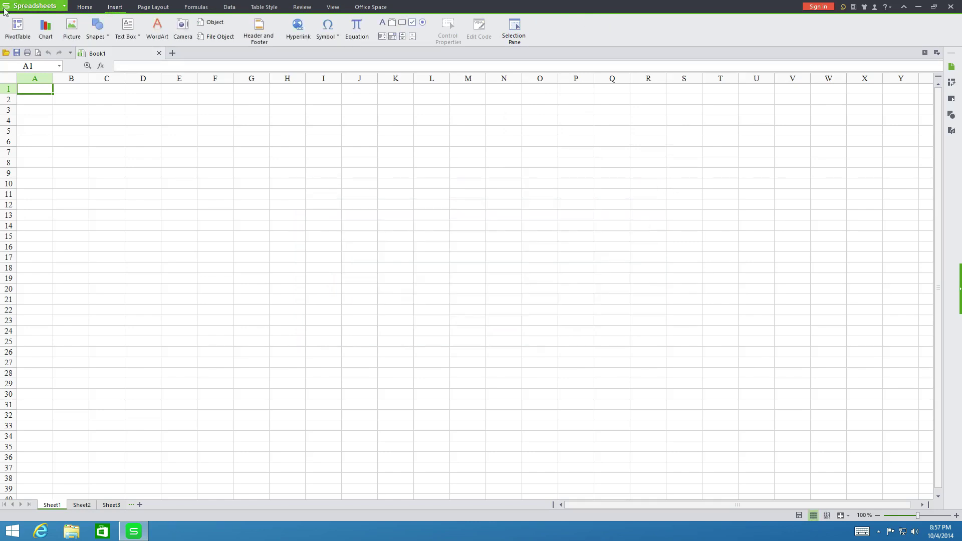
pyautogui.click(90, 34)
pyautogui.click(137, 37)
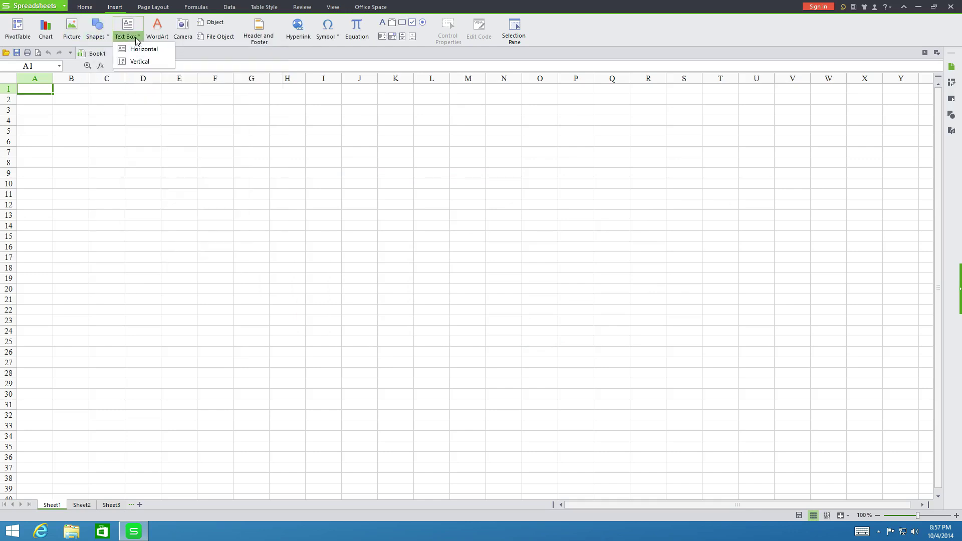
pyautogui.click(157, 28)
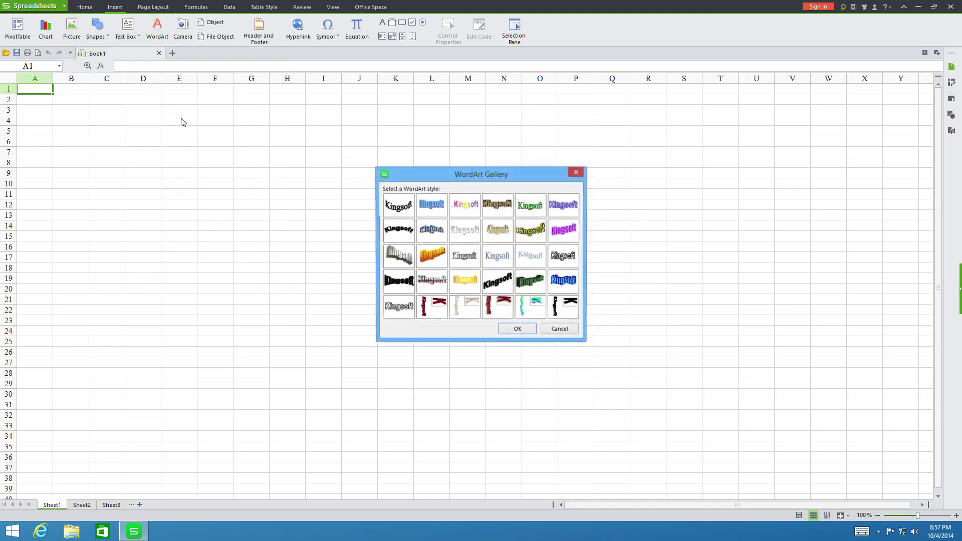
pyautogui.click(560, 331)
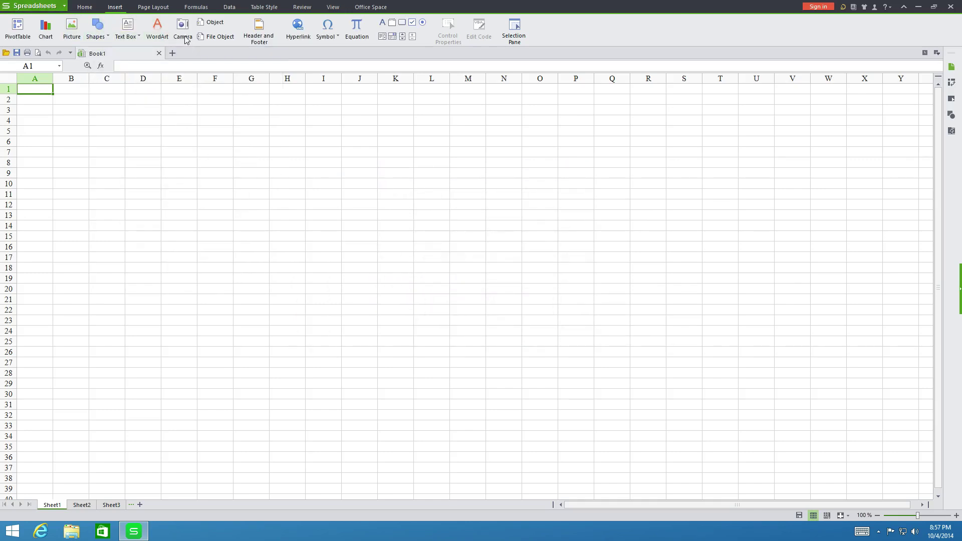
# - Tour Page Layout, Formulas' recently used functions, Data, Table Style, Review, View and Office Space, then return to Home
pyautogui.click(151, 11)
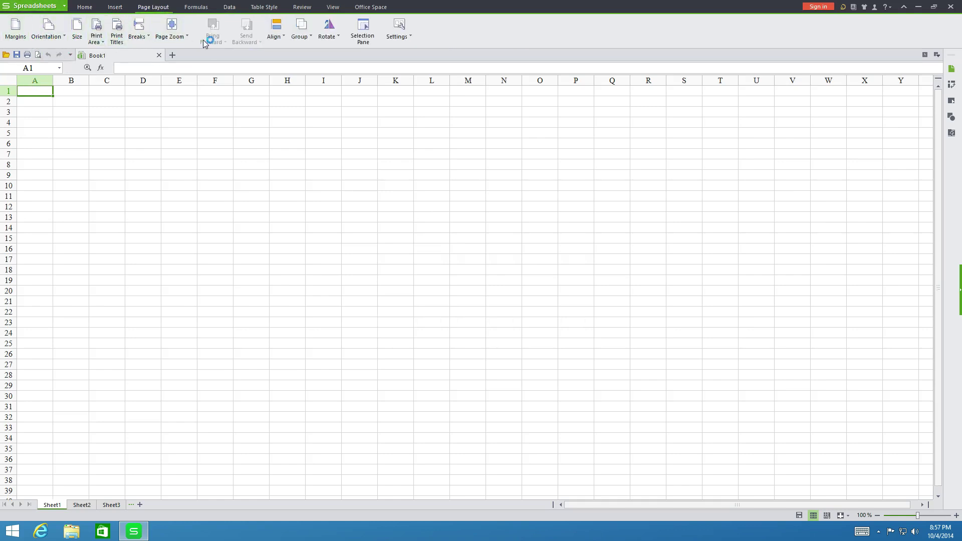
pyautogui.click(195, 7)
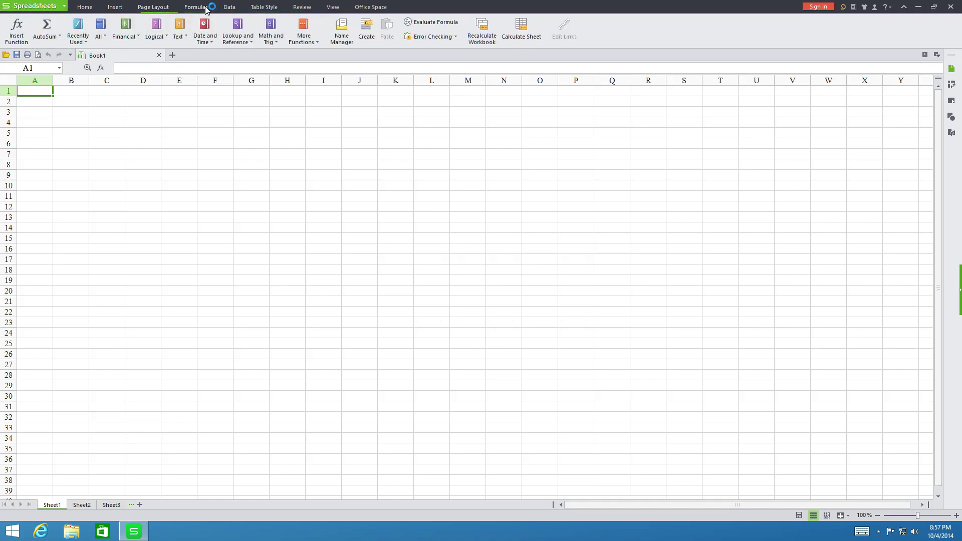
pyautogui.click(85, 42)
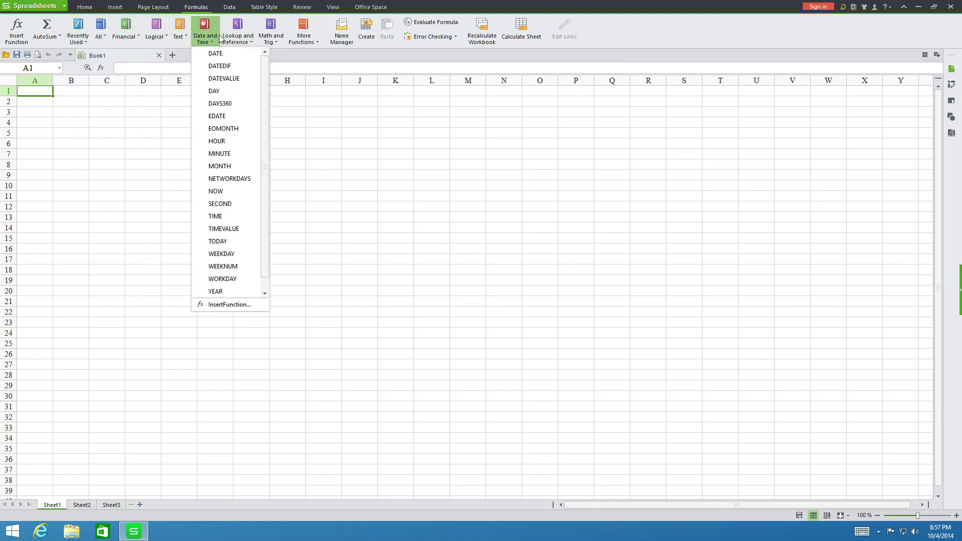
pyautogui.moveTo(259, 23)
pyautogui.click(231, 8)
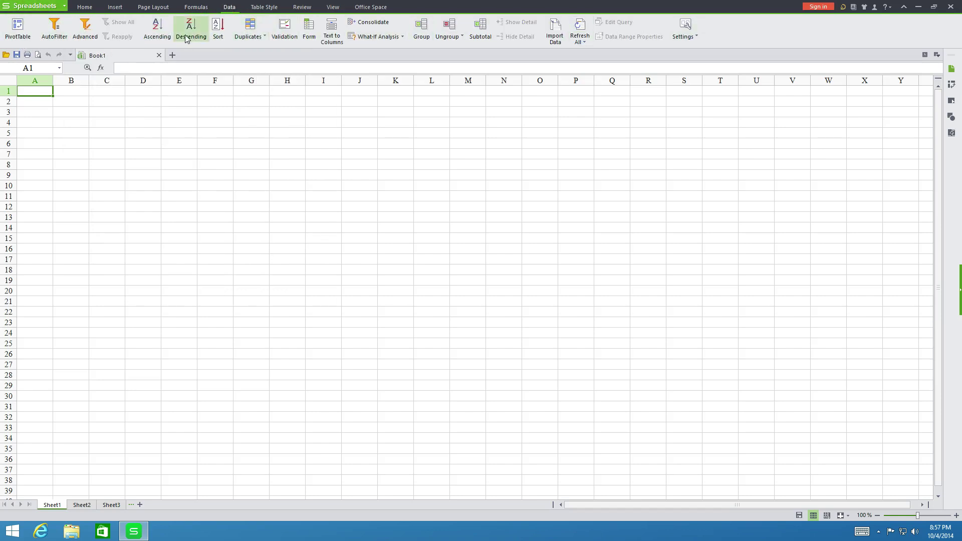
pyautogui.click(259, 10)
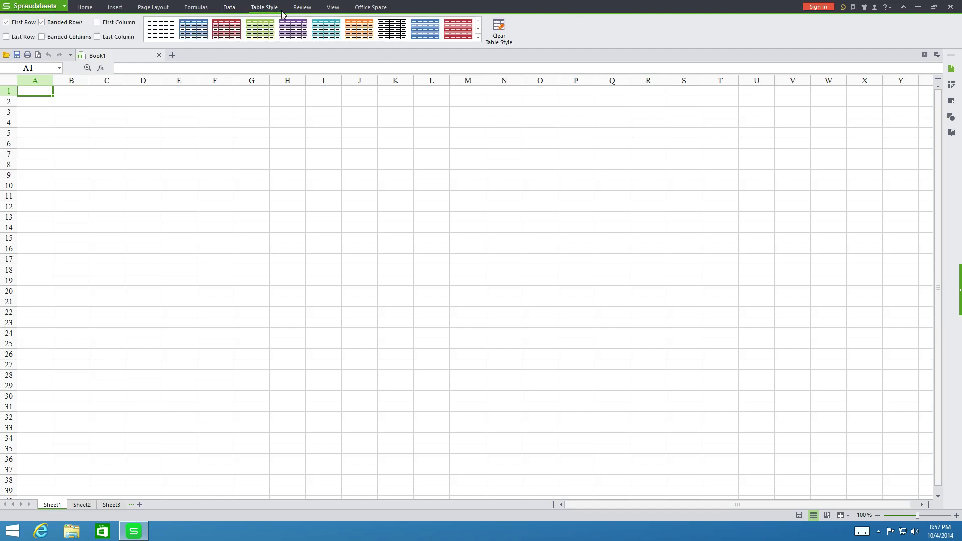
pyautogui.click(302, 9)
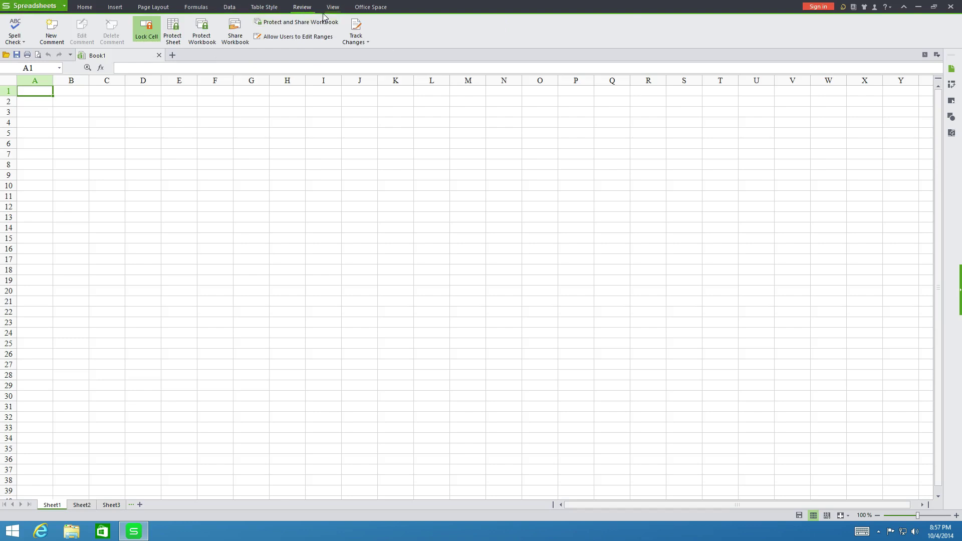
pyautogui.click(333, 9)
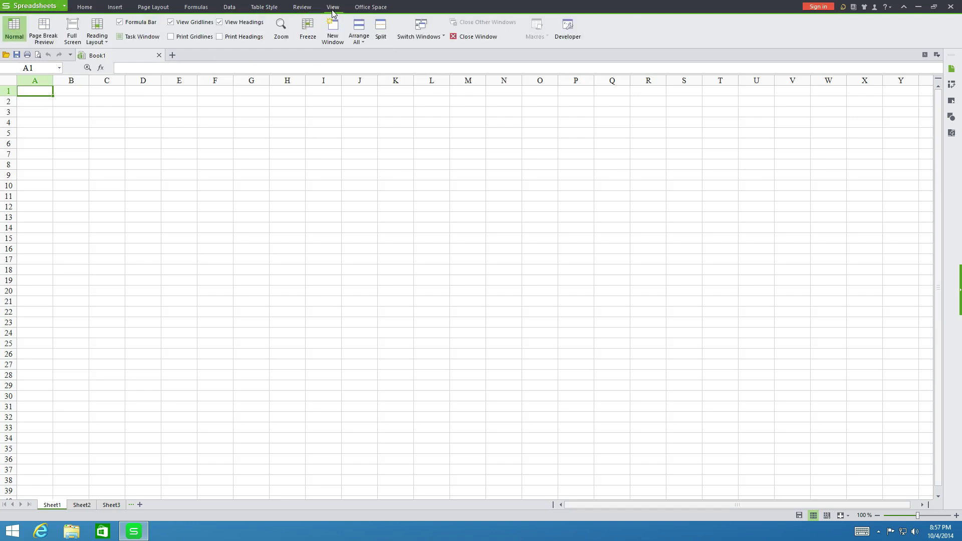
pyautogui.click(363, 10)
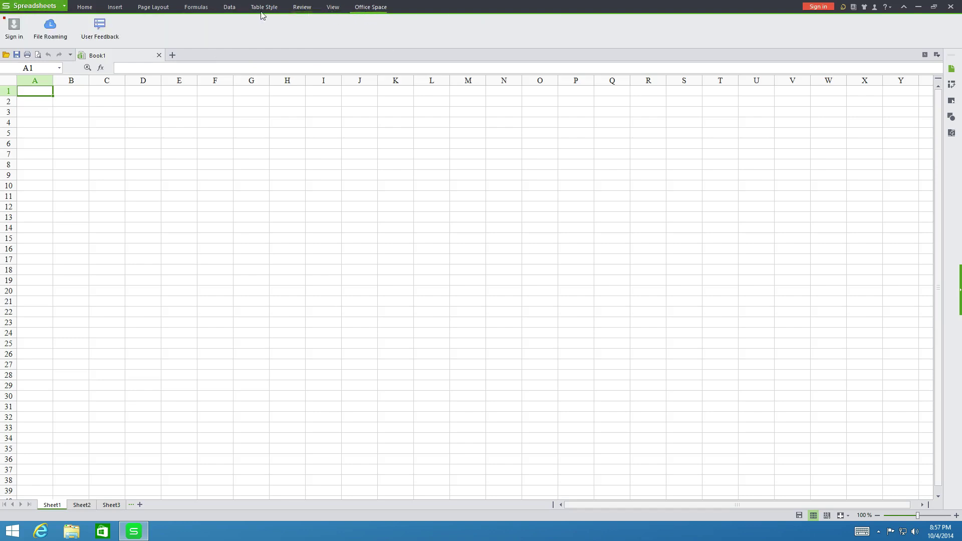
pyautogui.click(84, 7)
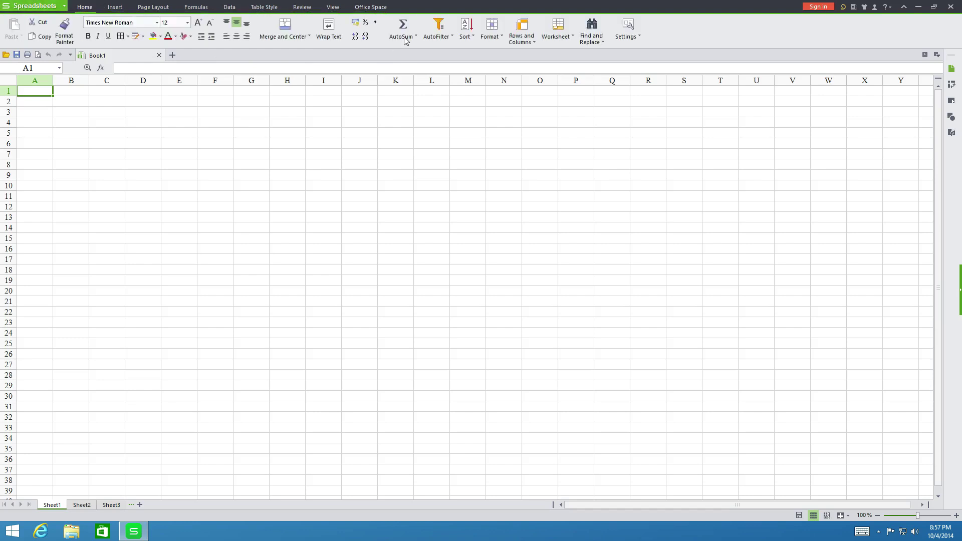
# - Close Spreadsheets, launch WPS Presentation, and look through its file menu before dismissing it
pyautogui.click(951, 7)
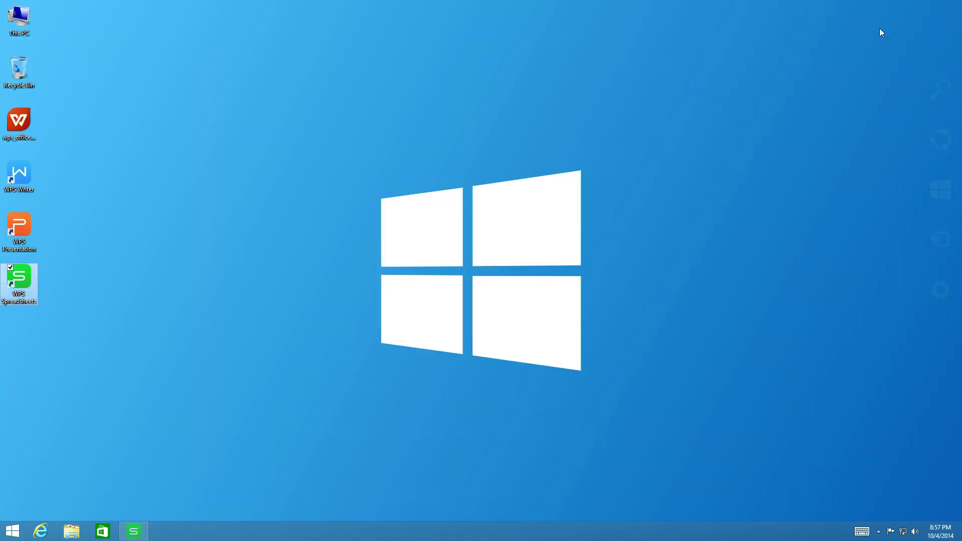
pyautogui.doubleClick(17, 231)
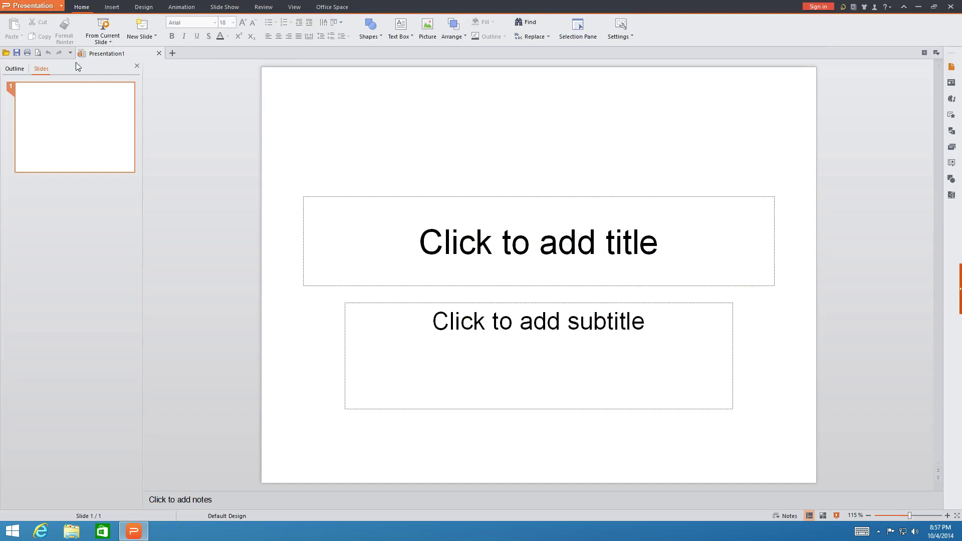
pyautogui.click(34, 9)
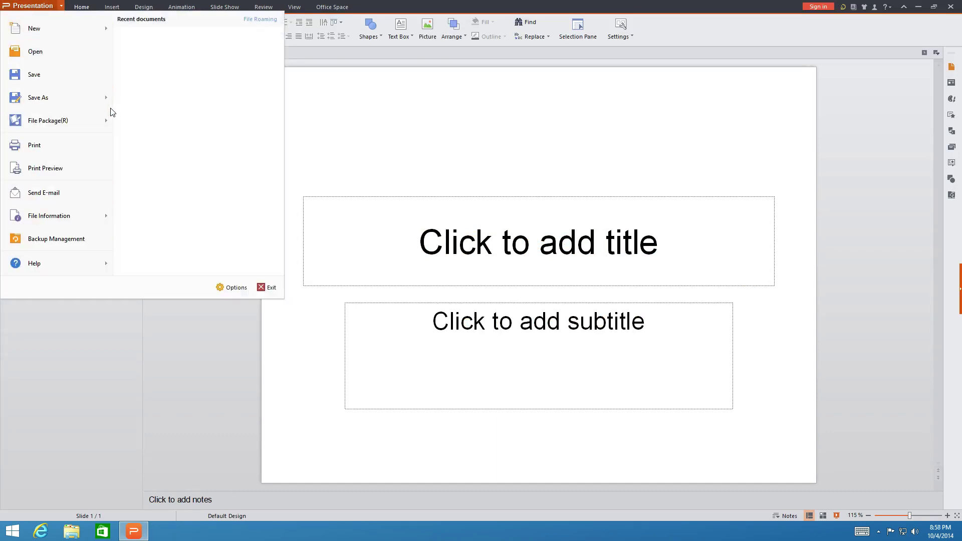
pyautogui.moveTo(73, 122)
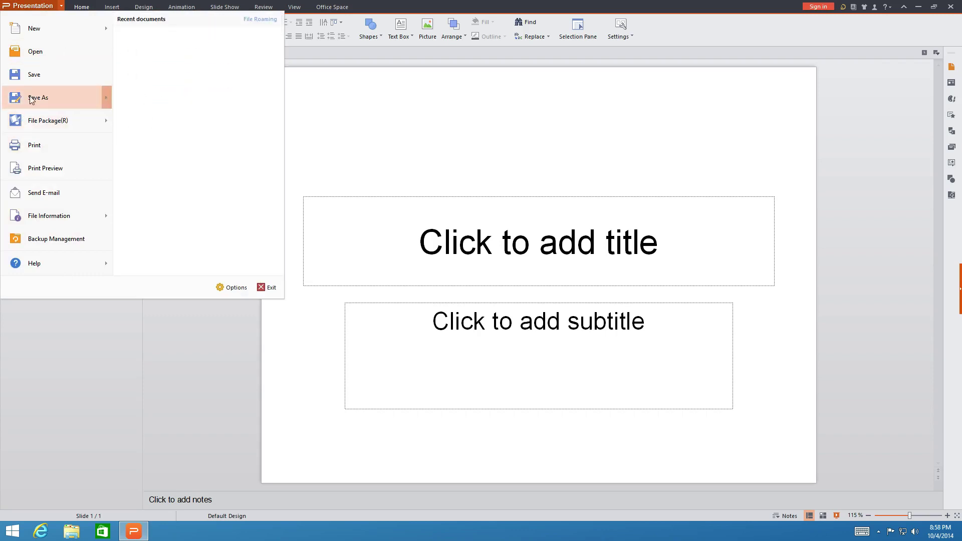
pyautogui.moveTo(31, 122)
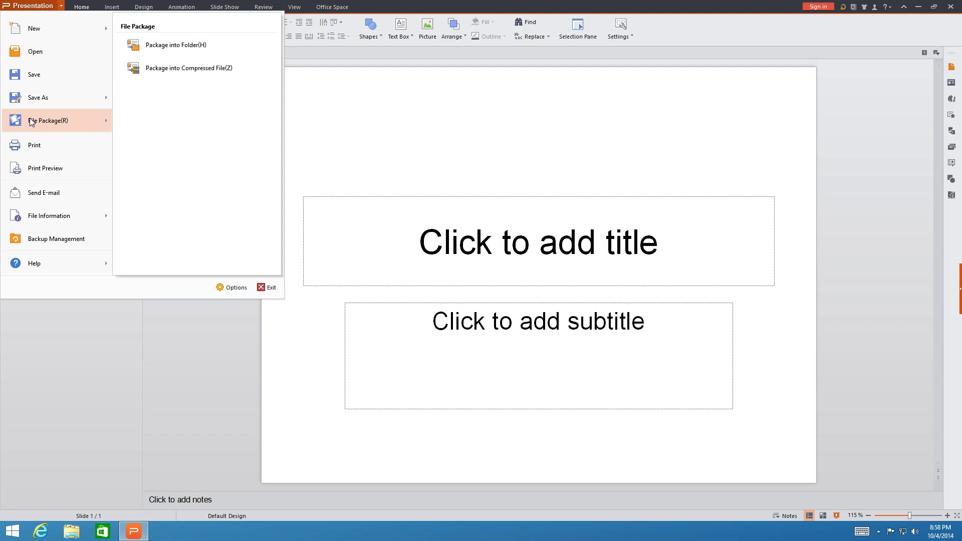
pyautogui.press('Escape')
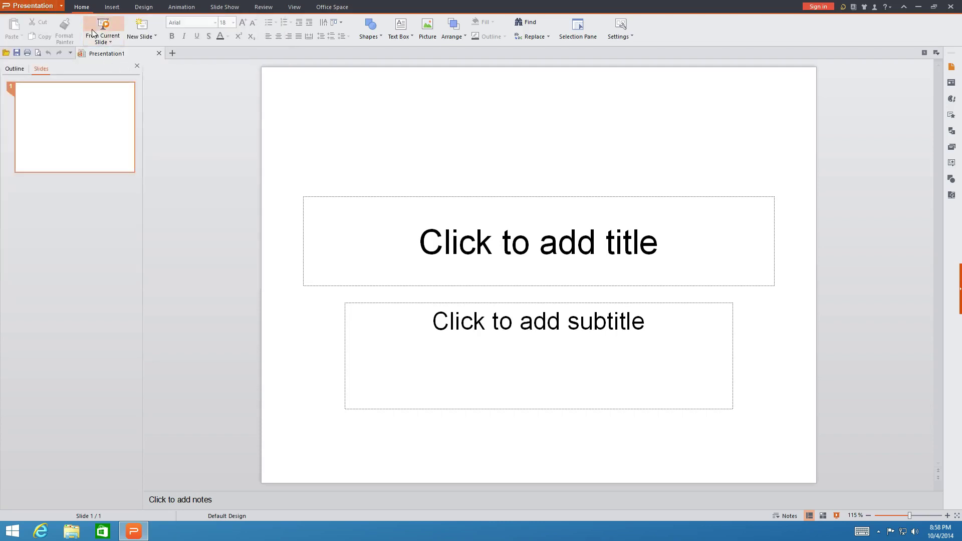
# - Look over the Home tab's shapes gallery and new-slide choices
pyautogui.click(112, 11)
pyautogui.click(82, 7)
pyautogui.click(379, 39)
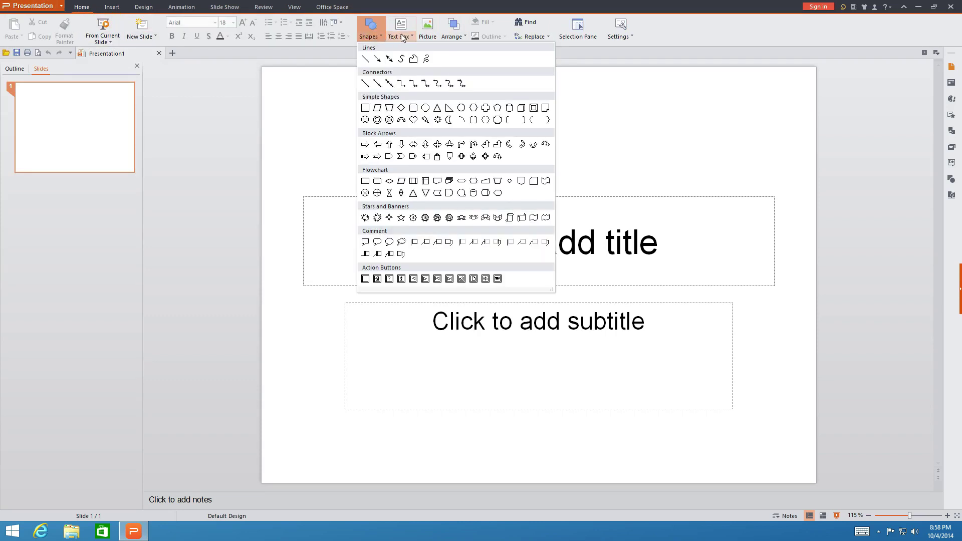
pyautogui.click(251, 134)
pyautogui.click(150, 37)
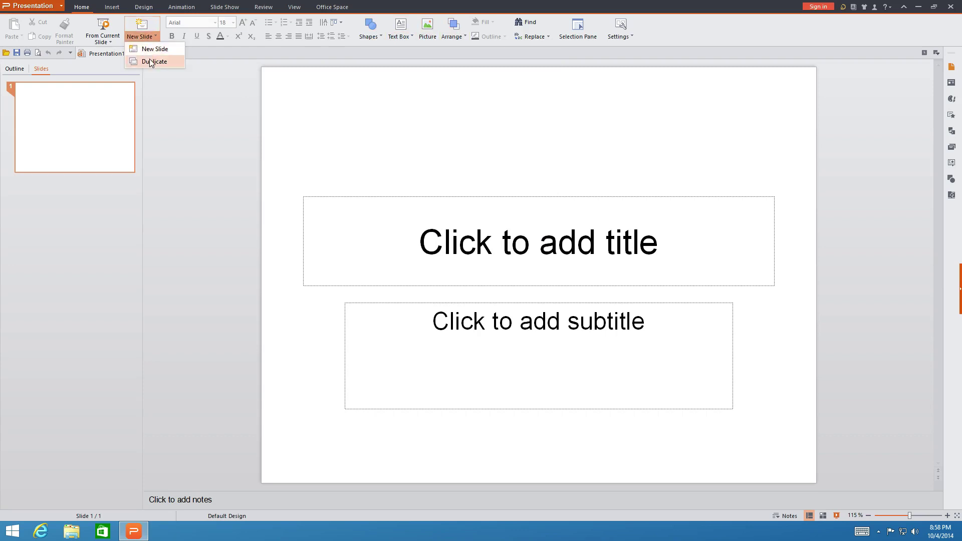
# - Insert a 5-column, 6-row table, glance at its style presets, and close the side pane
pyautogui.click(119, 11)
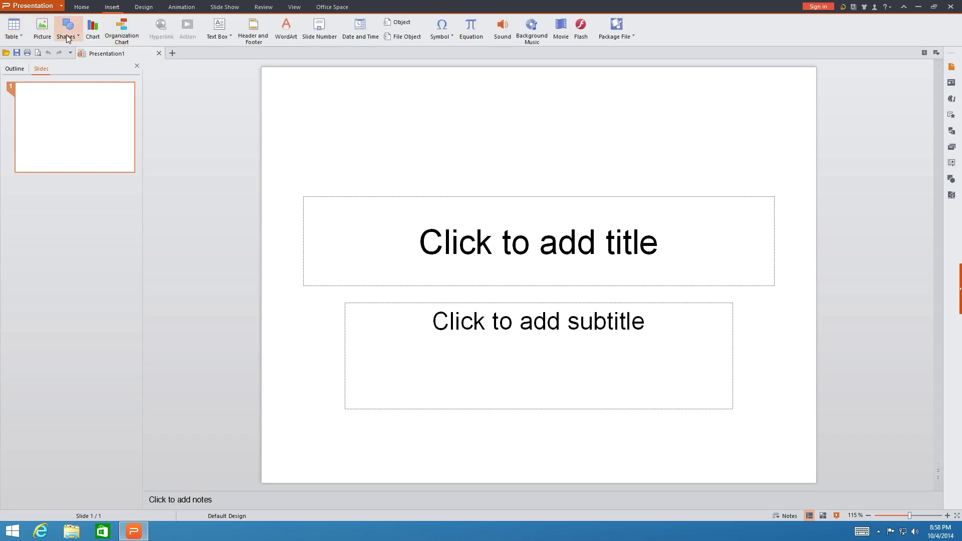
pyautogui.click(13, 40)
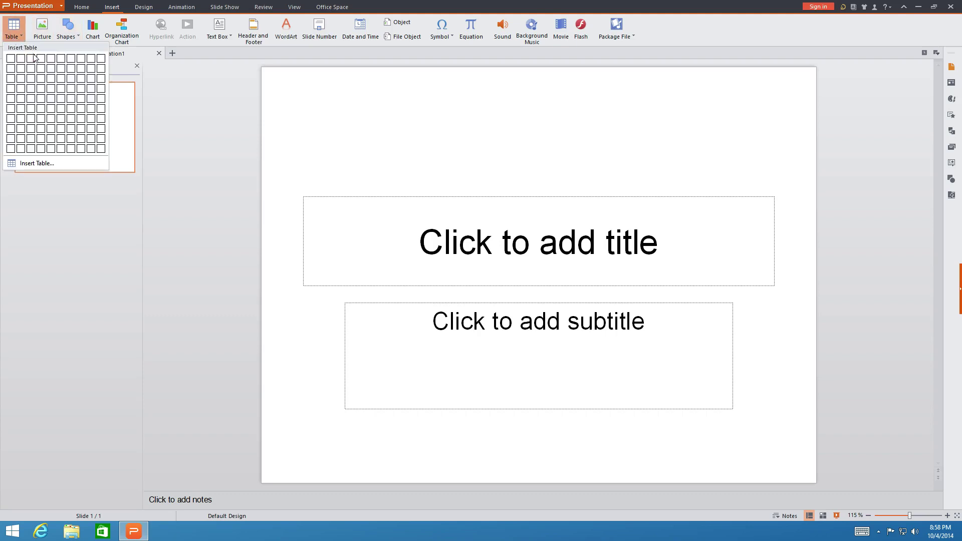
pyautogui.click(50, 111)
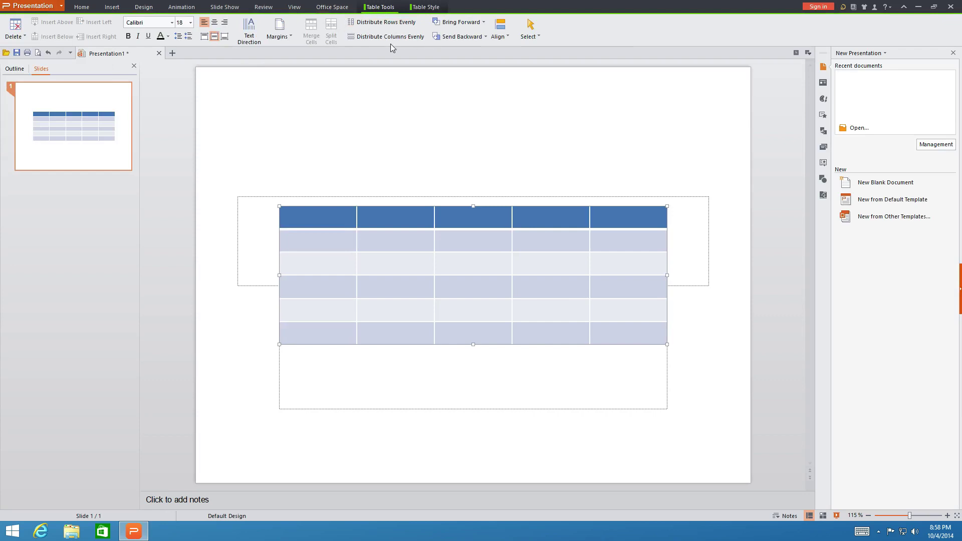
pyautogui.click(426, 7)
pyautogui.click(386, 10)
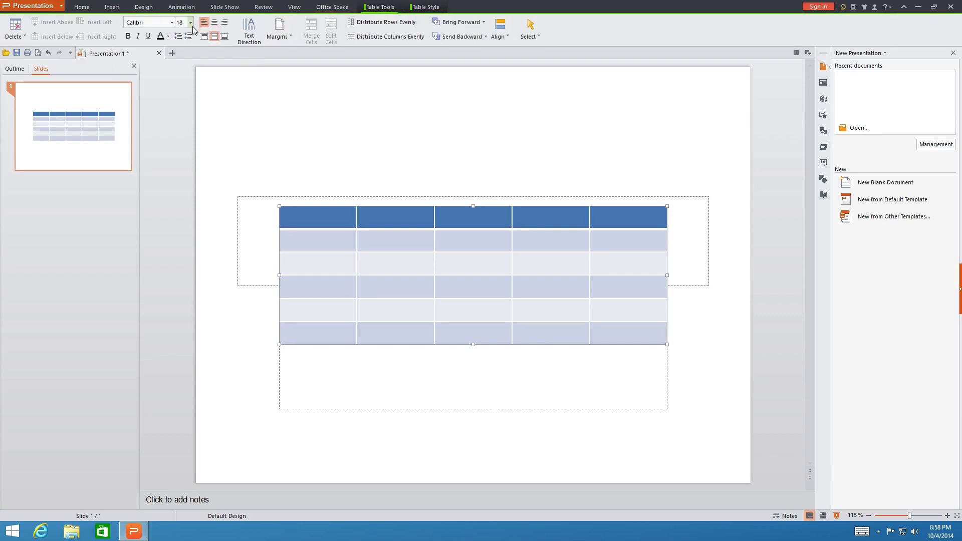
pyautogui.click(953, 52)
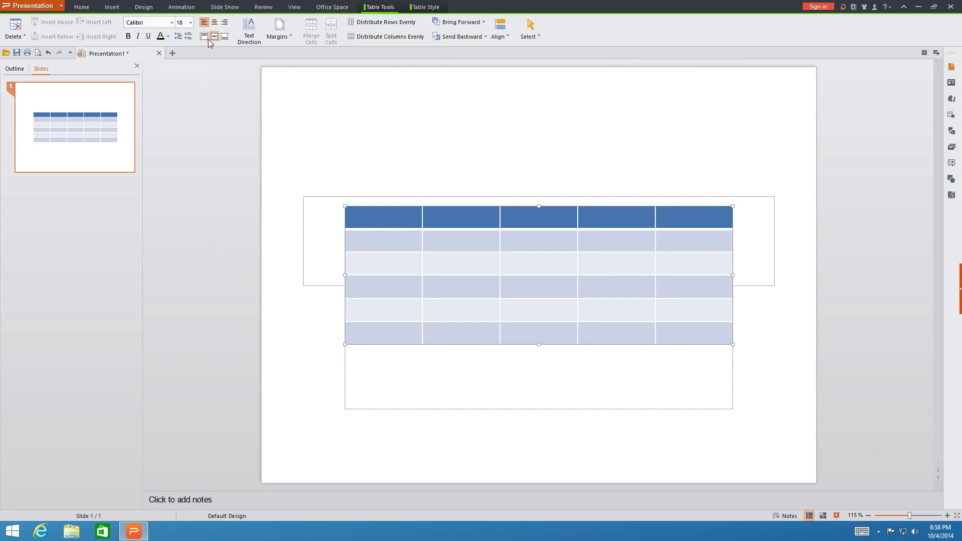
# - Apply the Blue Waves design to the slide and delete the table
pyautogui.click(112, 7)
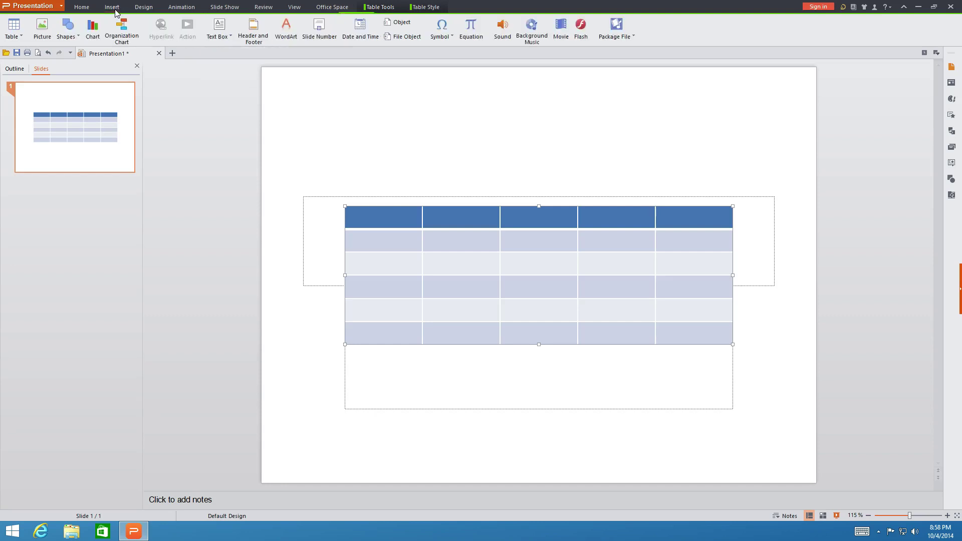
pyautogui.click(144, 7)
pyautogui.click(148, 32)
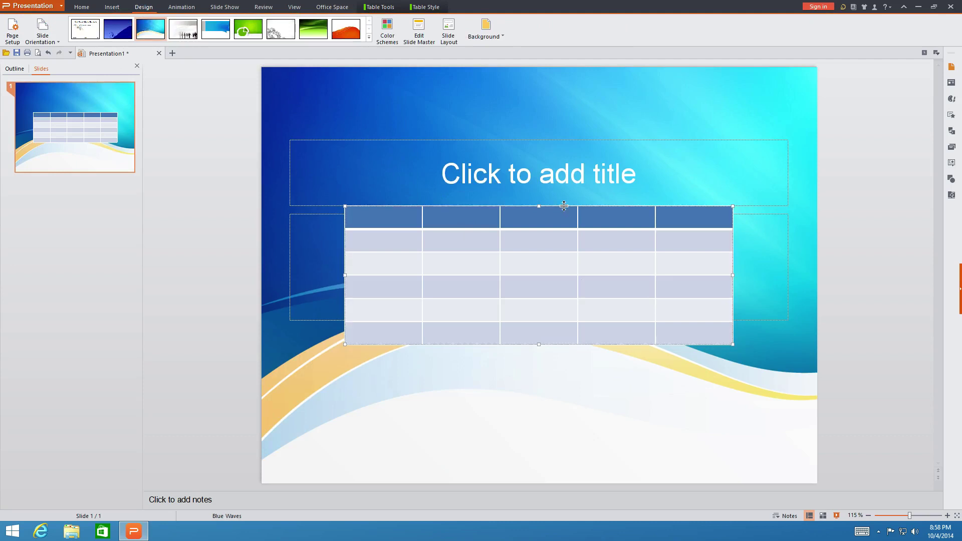
pyautogui.press('Delete')
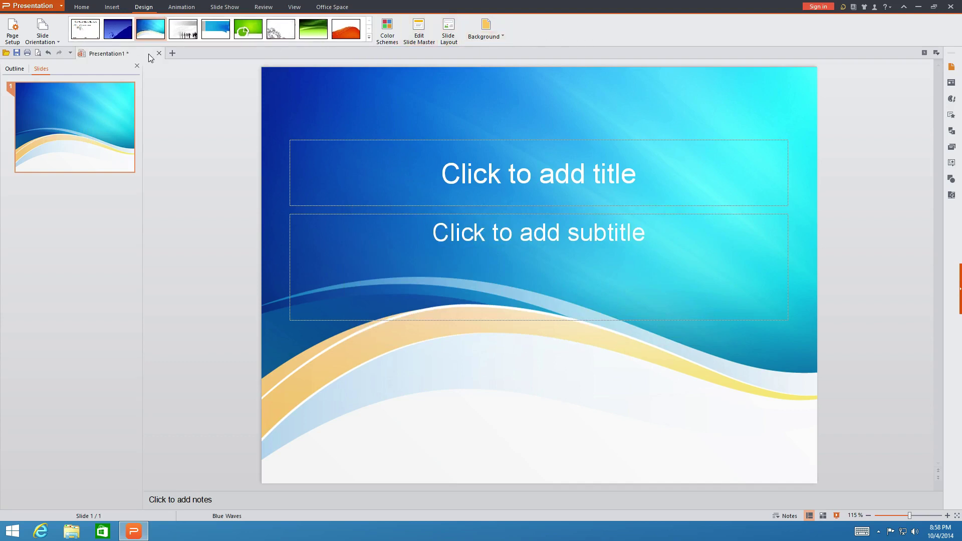
# - Browse the full transitions list and the Custom Animation pane, then close the pane
pyautogui.click(174, 9)
pyautogui.click(452, 37)
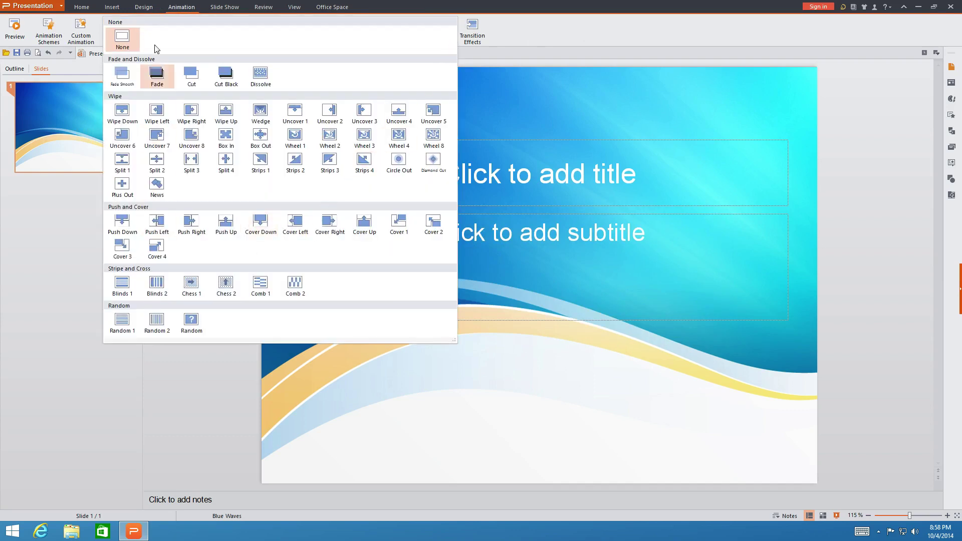
pyautogui.click(173, 7)
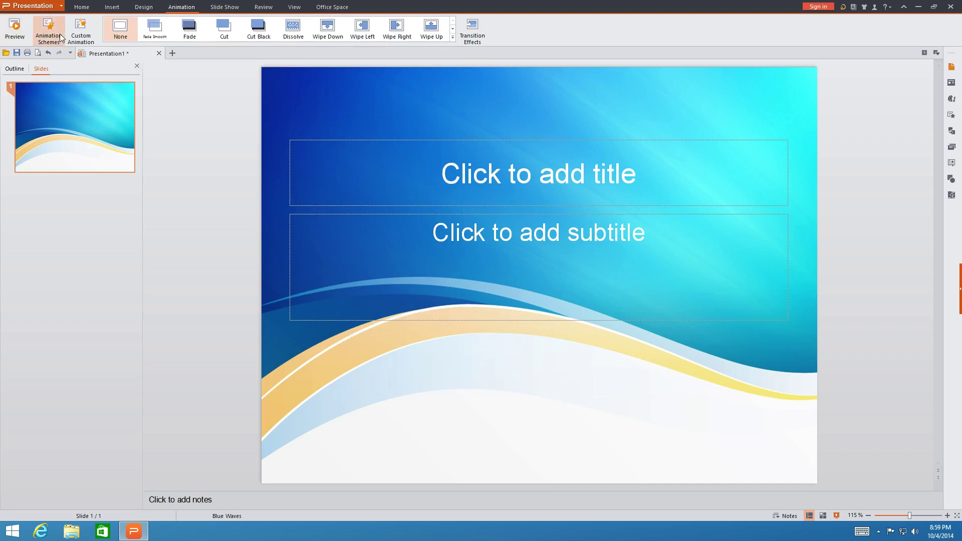
pyautogui.click(77, 37)
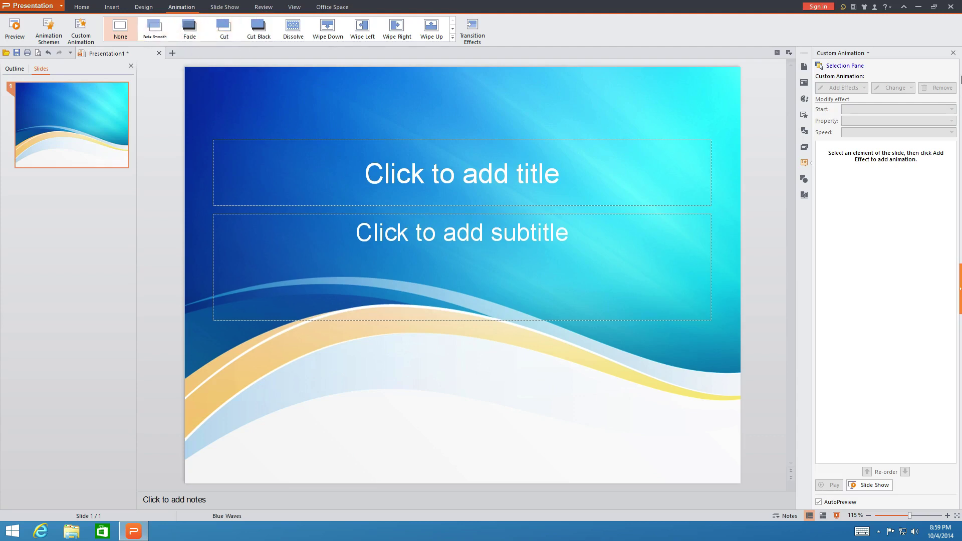
pyautogui.click(953, 53)
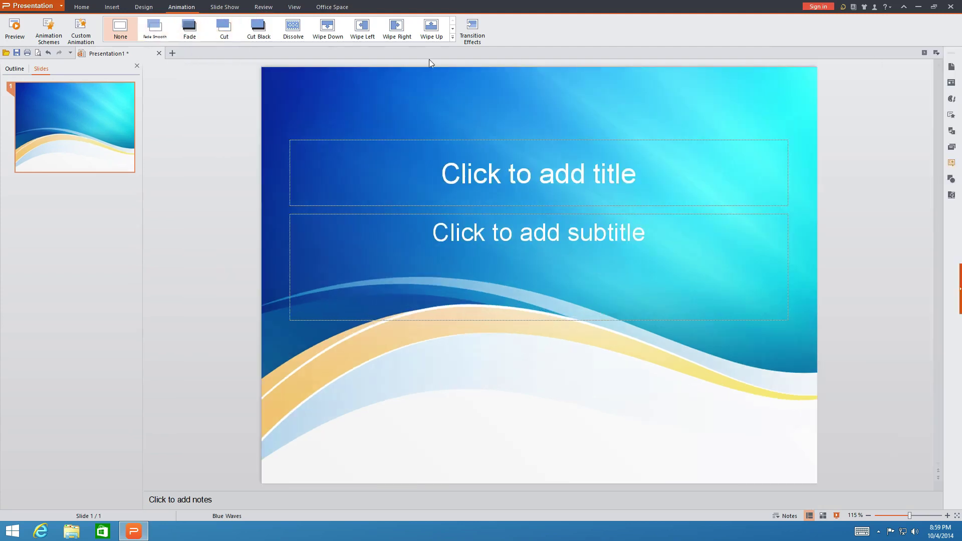
# - View the Slide Show setup settings and cancel without changes
pyautogui.click(213, 7)
pyautogui.click(150, 27)
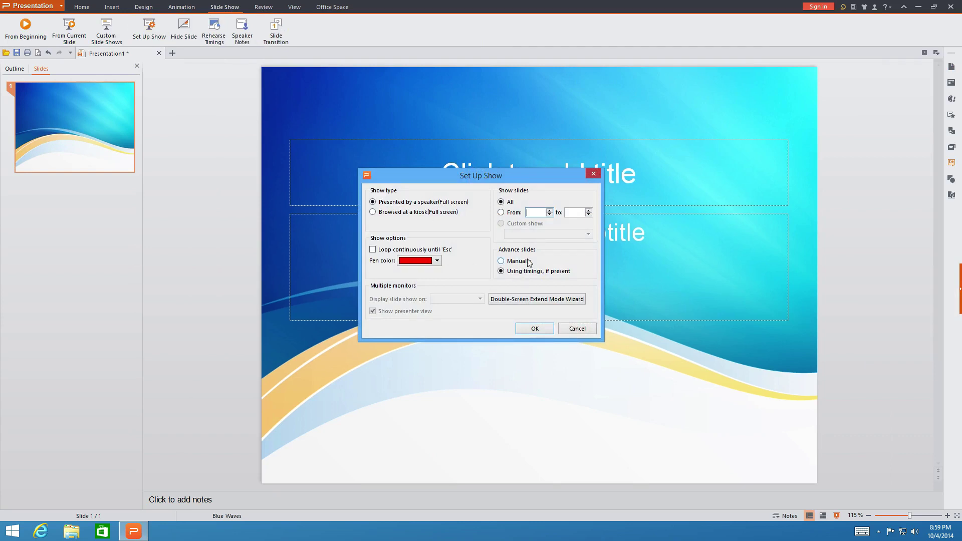
pyautogui.click(576, 330)
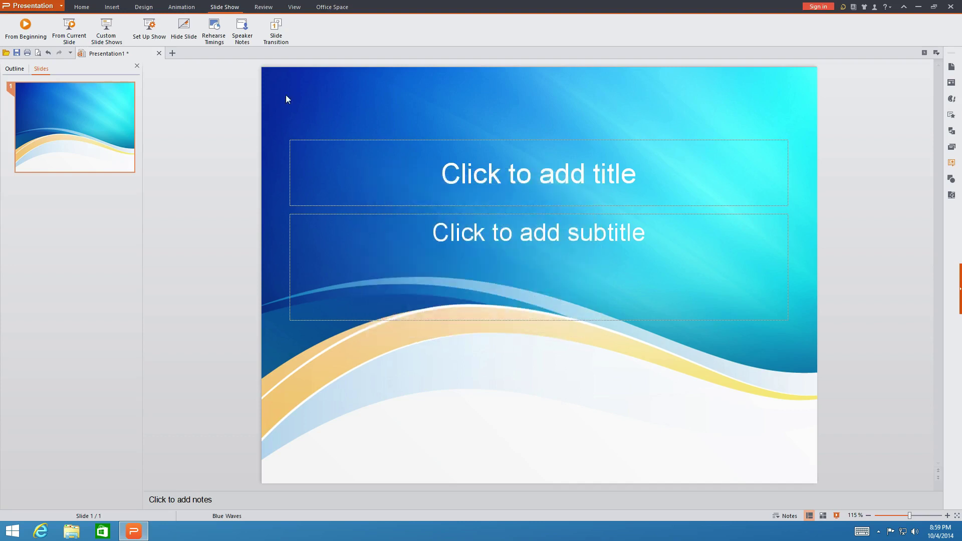
# - Look at Review's spell check options and the View tab, then open the file menu
pyautogui.click(263, 7)
pyautogui.click(24, 41)
pyautogui.click(281, 31)
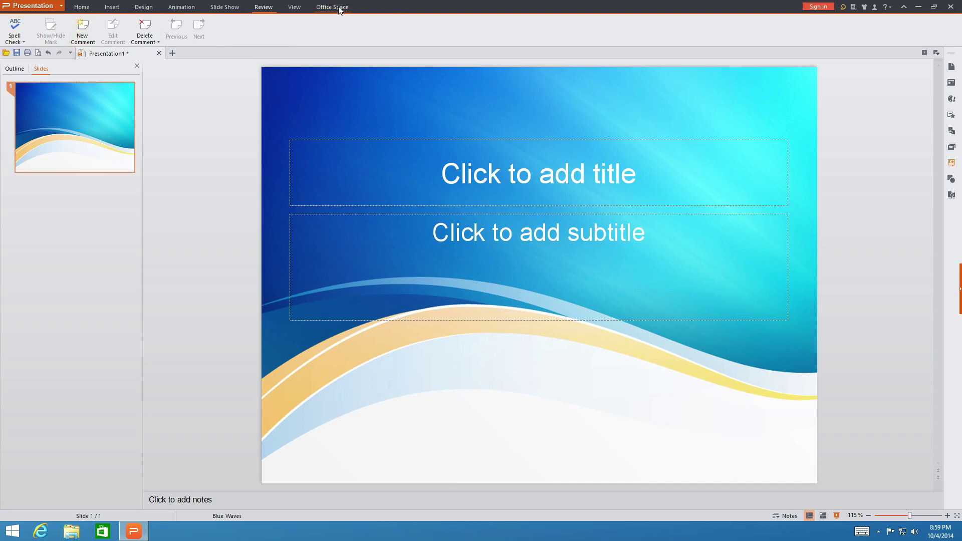
pyautogui.click(295, 7)
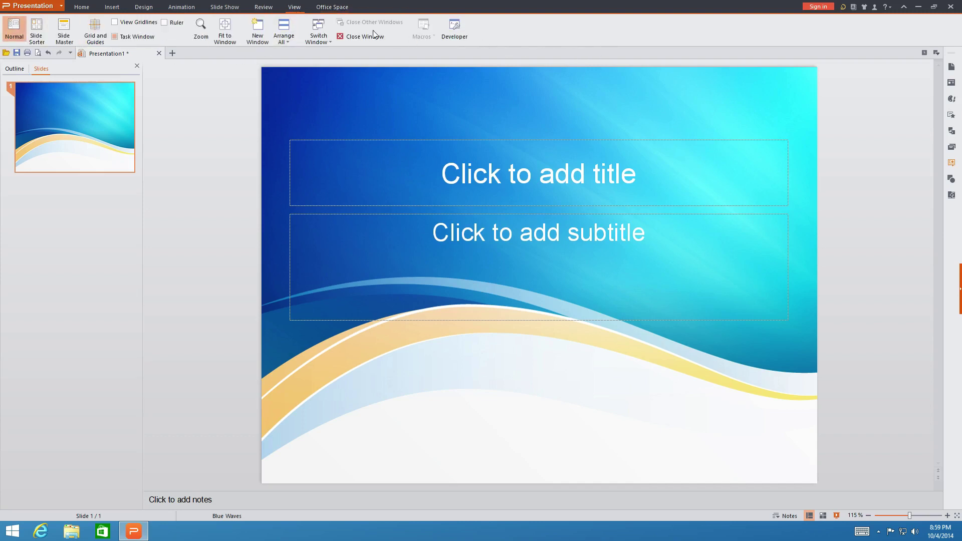
pyautogui.click(82, 7)
pyautogui.click(43, 5)
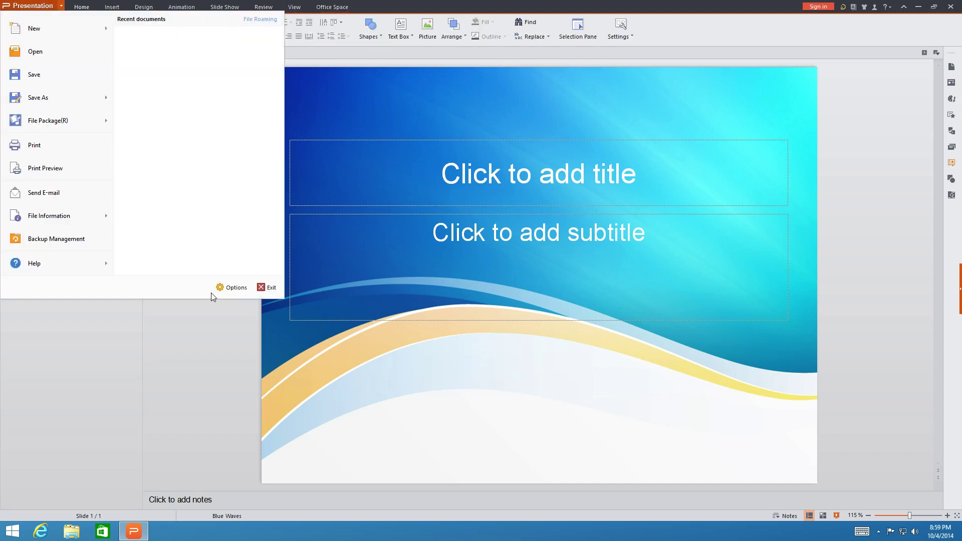
# - In Options > General and Save, keep PowerPoint Presentation as the default save format
pyautogui.click(232, 288)
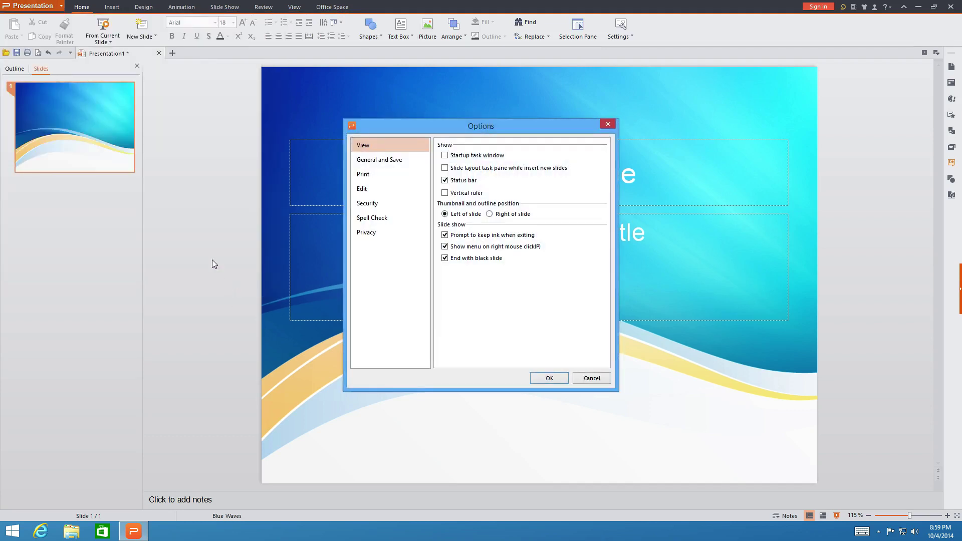
pyautogui.click(395, 160)
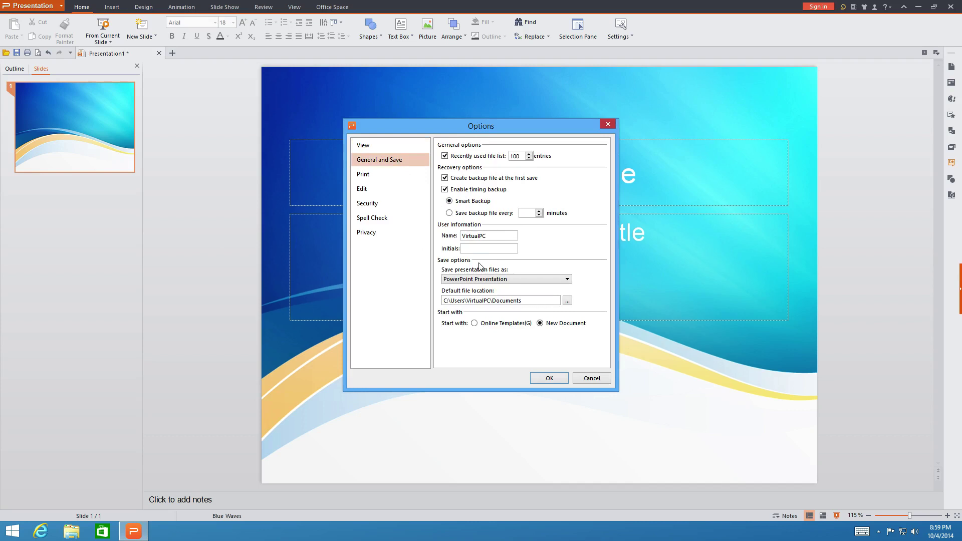
pyautogui.click(471, 282)
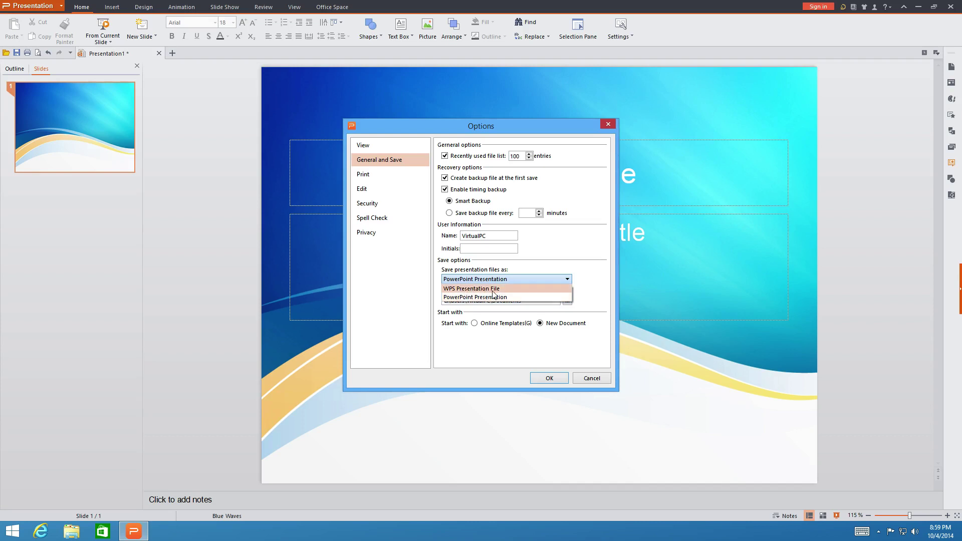
pyautogui.click(568, 279)
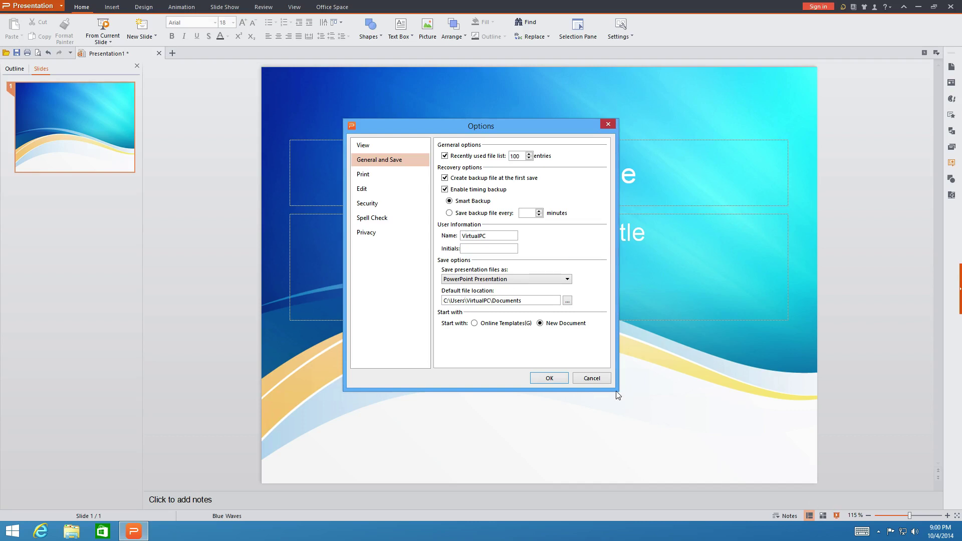
# - Cancel the Options dialog and close Presentation1 without saving changes
pyautogui.click(599, 380)
pyautogui.click(951, 6)
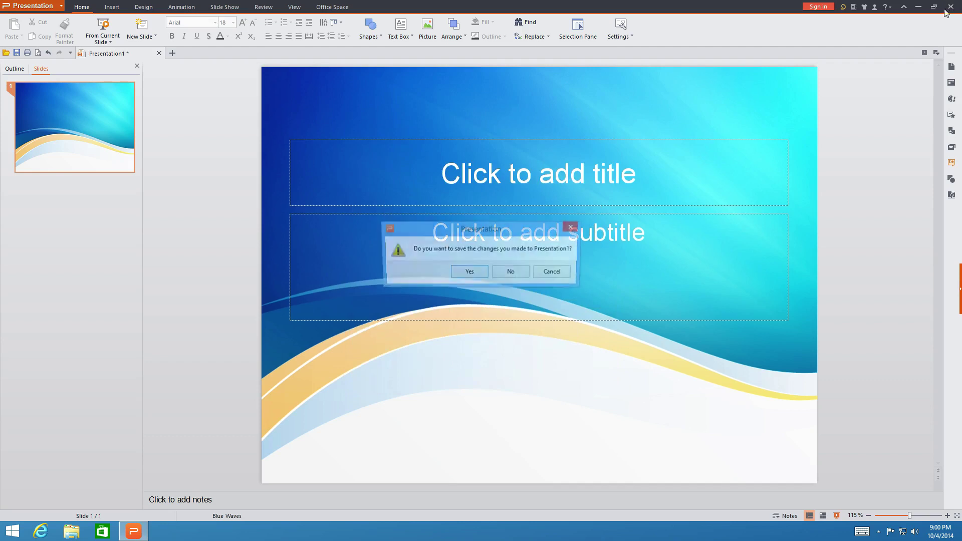
pyautogui.click(518, 272)
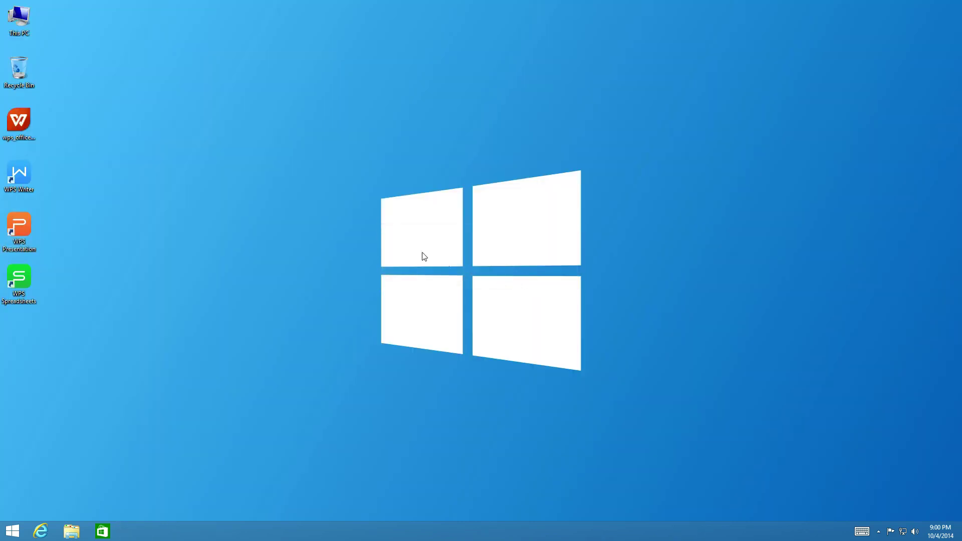